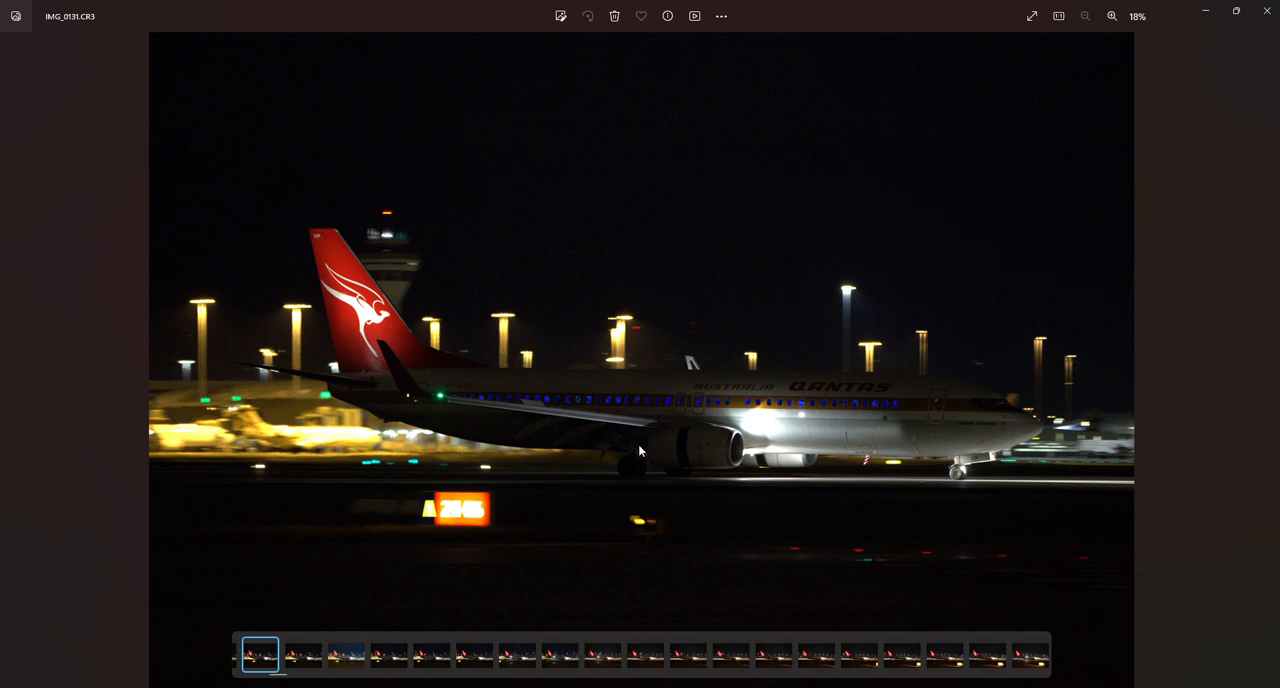
# - Open the raw photo IMG_0131.CR3 in Adobe Photoshop 2024
pyautogui.rightClick(635, 503)
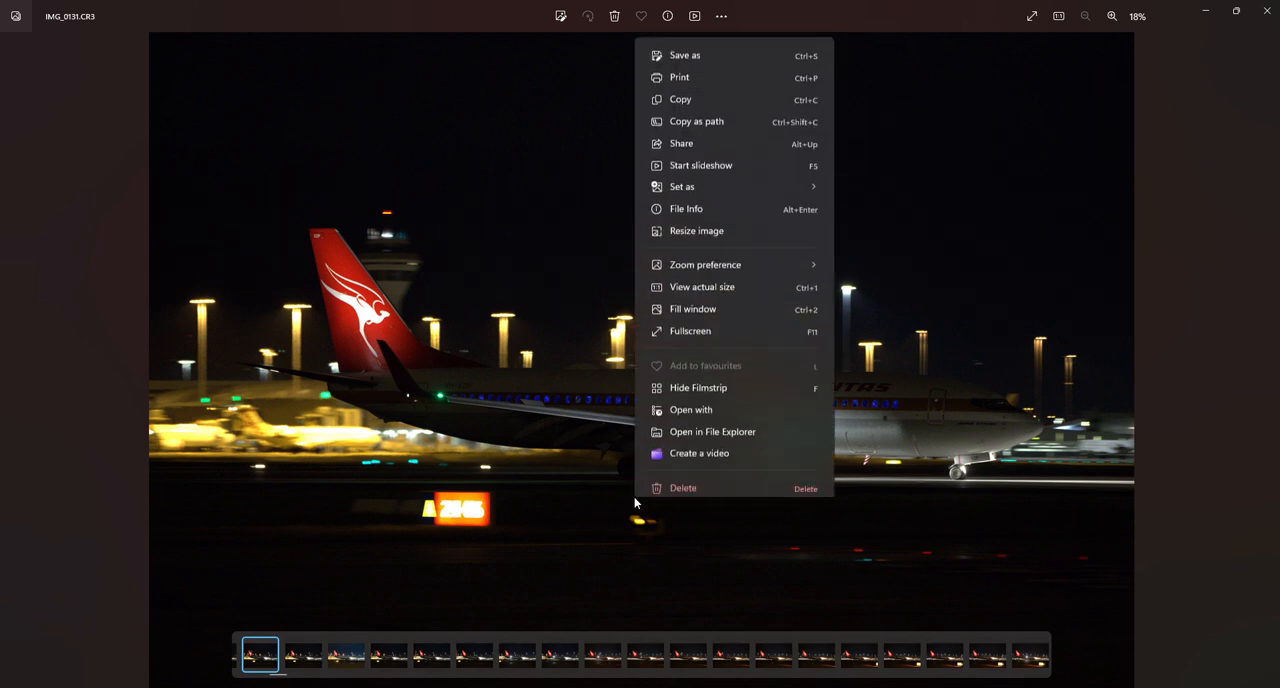
pyautogui.click(704, 405)
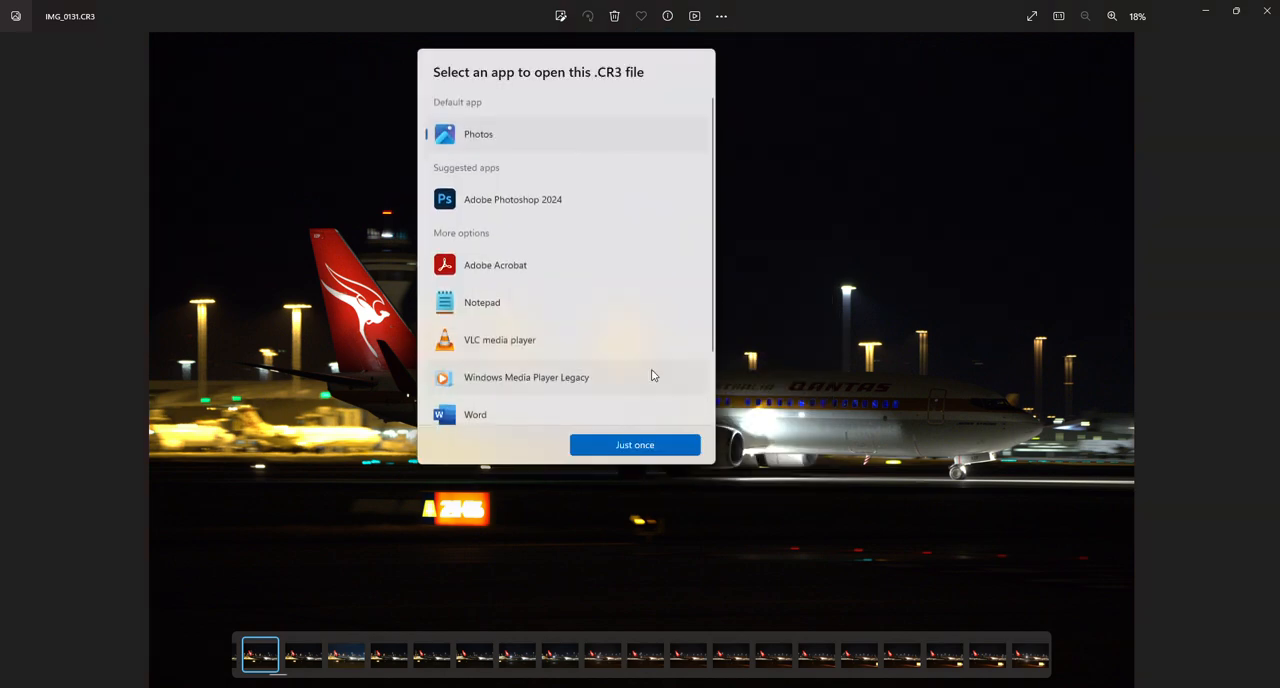
pyautogui.doubleClick(520, 206)
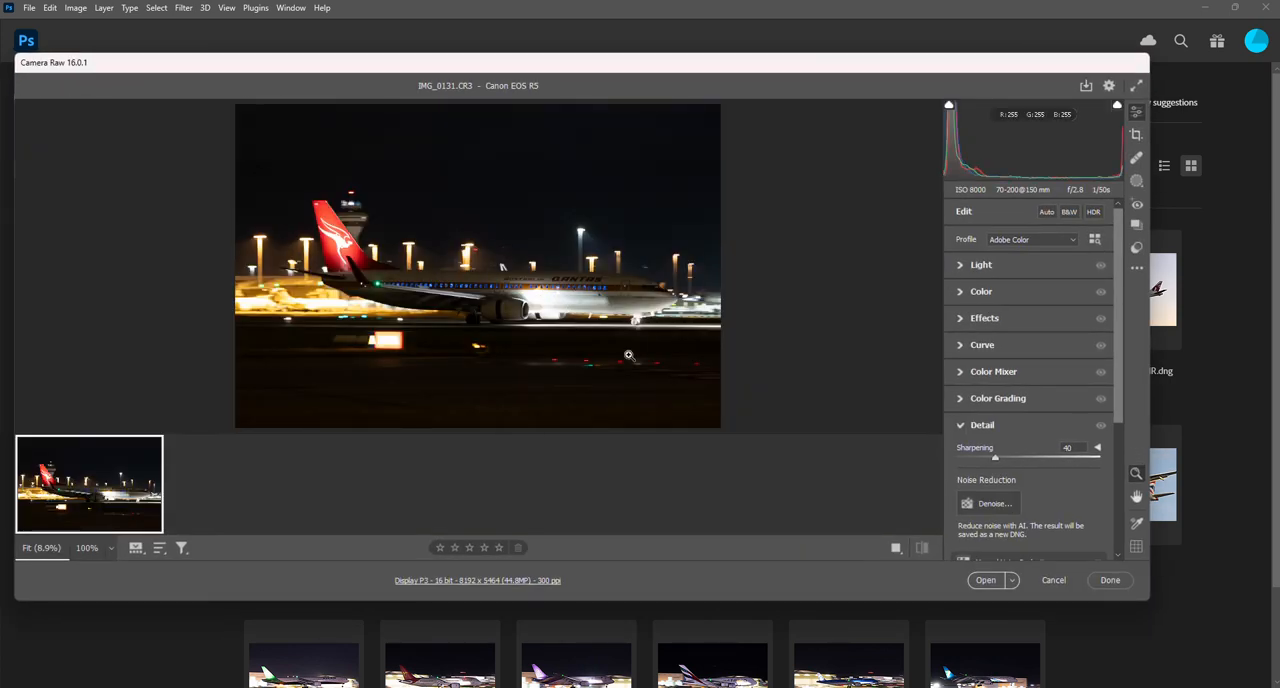
# - Set the overall exposure of the photo to +1.40
pyautogui.click(1007, 266)
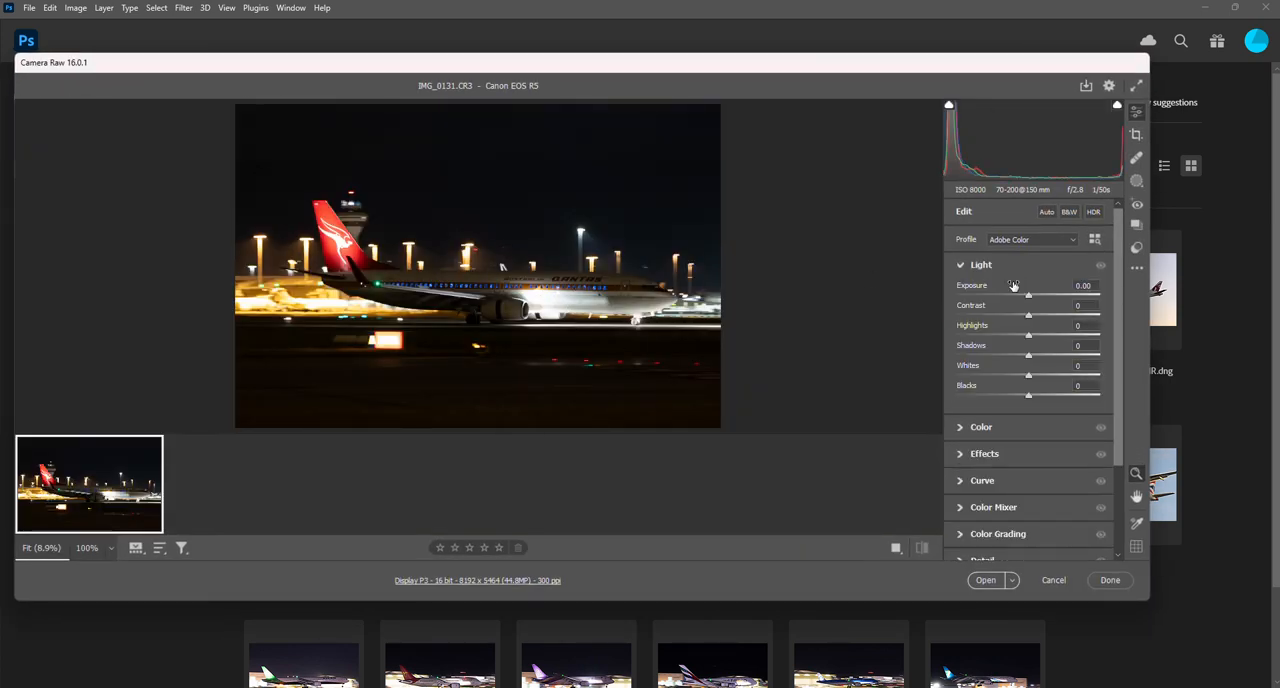
pyautogui.moveTo(1029, 298); pyautogui.dragTo(1049, 300)
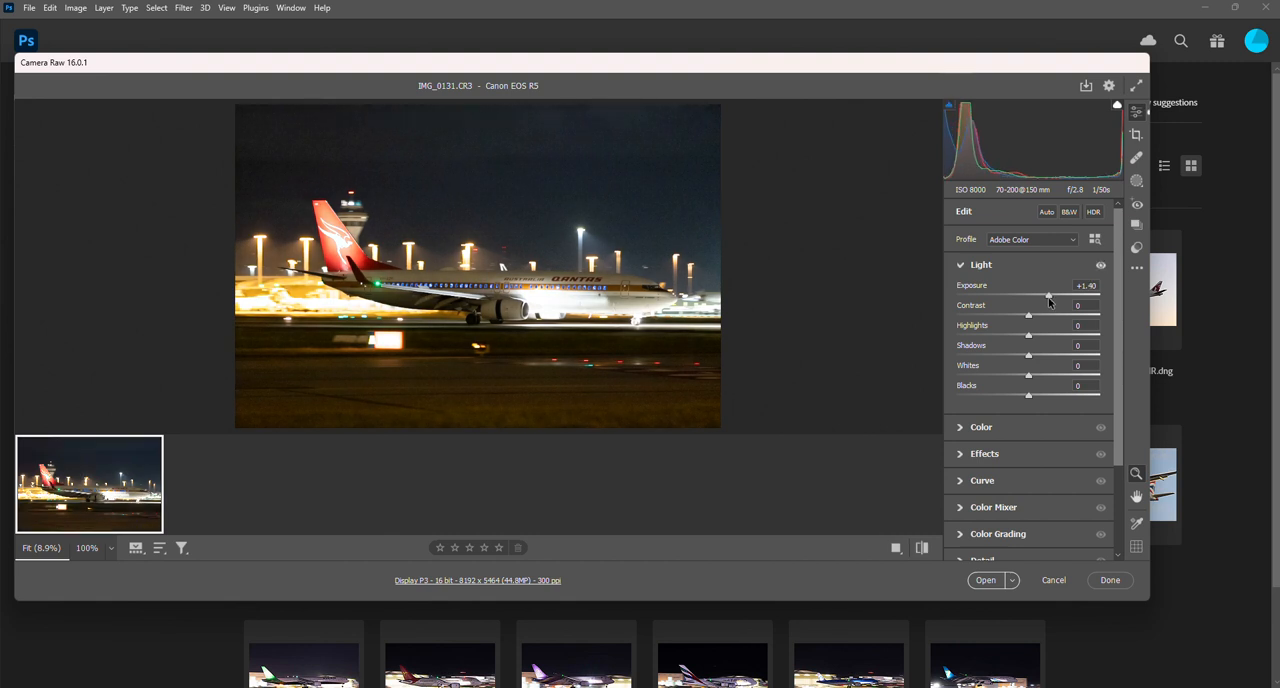
# - Create a mask that automatically selects the aircraft as the subject
pyautogui.click(1136, 183)
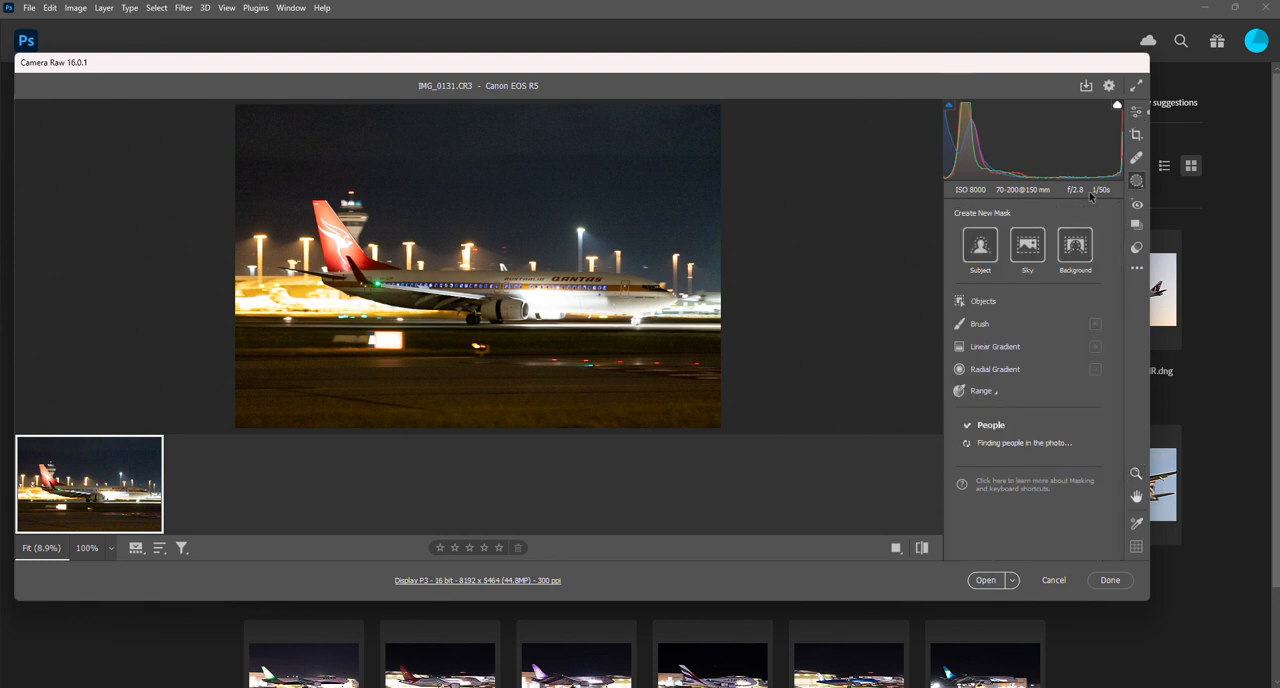
pyautogui.click(980, 250)
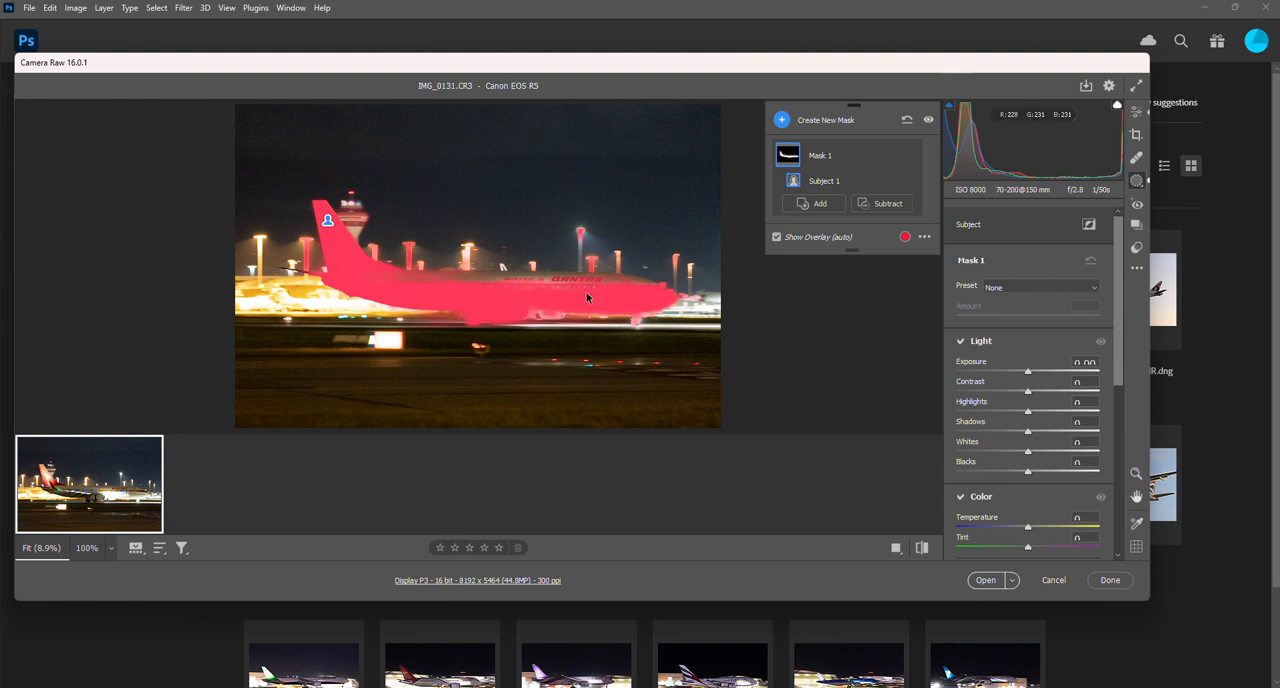
# - Add a size 5 brush to the aircraft mask and paint over the unselected upper fuselage behind the airline lettering
pyautogui.moveTo(444, 284); pyautogui.dragTo(530, 295)
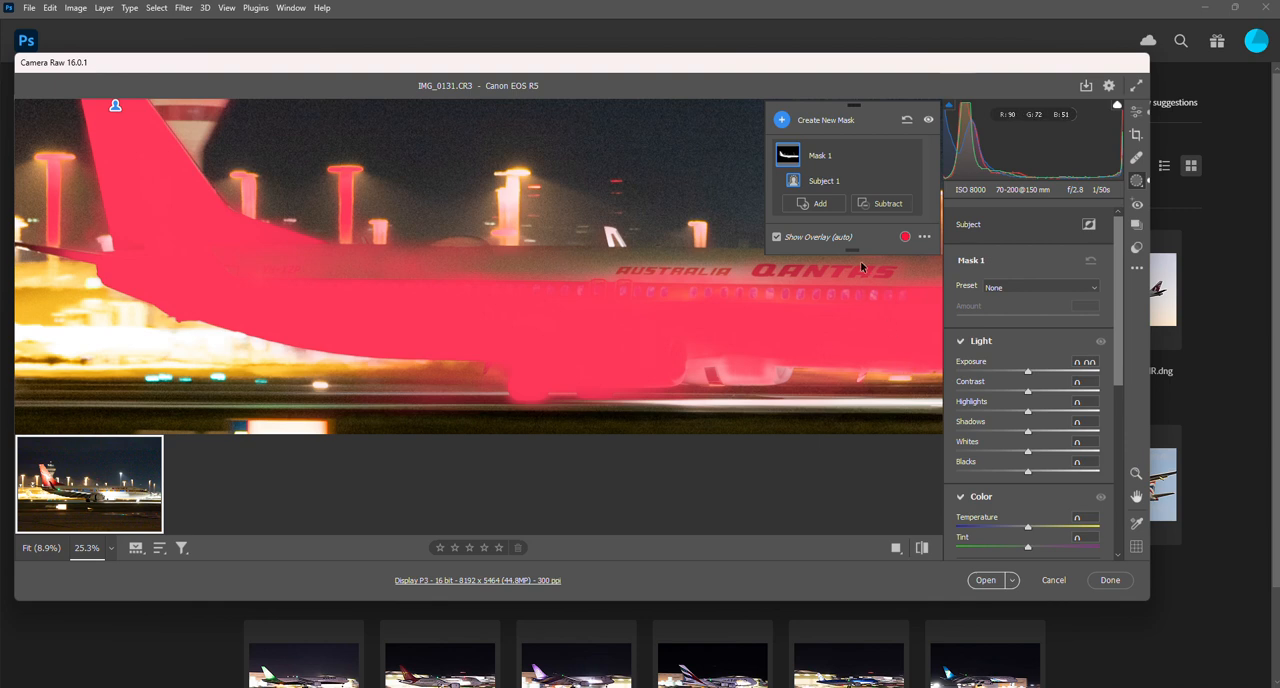
pyautogui.click(814, 203)
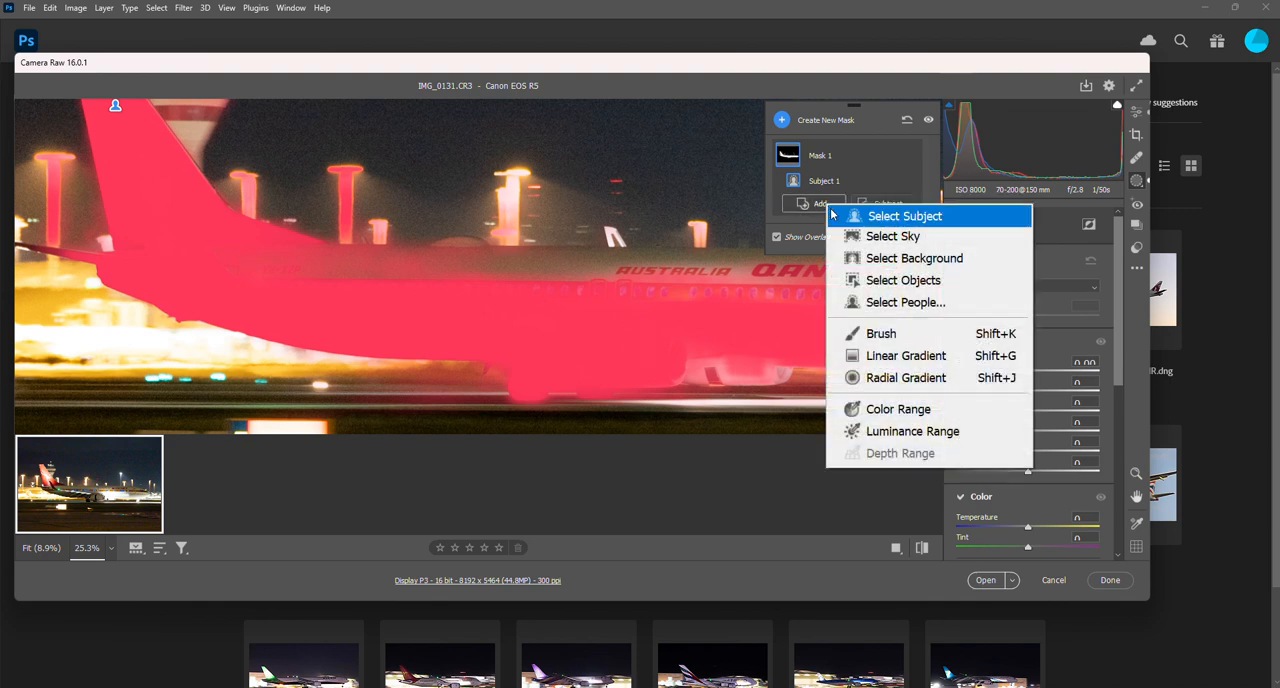
pyautogui.click(880, 337)
pyautogui.press(']')
pyautogui.press(']')
pyautogui.press(']')
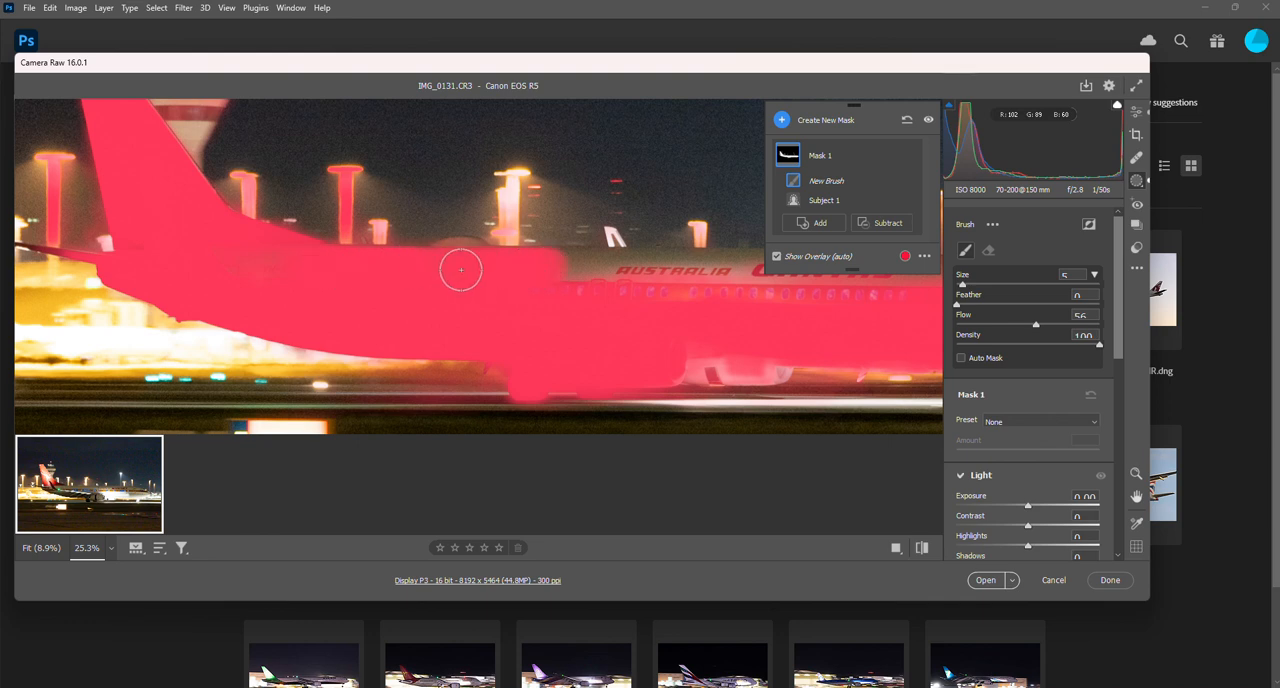
pyautogui.moveTo(457, 266)
pyautogui.mouseDown()
pyautogui.moveTo(763, 272)
pyautogui.moveTo(509, 281)
pyautogui.moveTo(845, 302)
pyautogui.moveTo(772, 306)
pyautogui.moveTo(890, 298)
pyautogui.mouseUp()
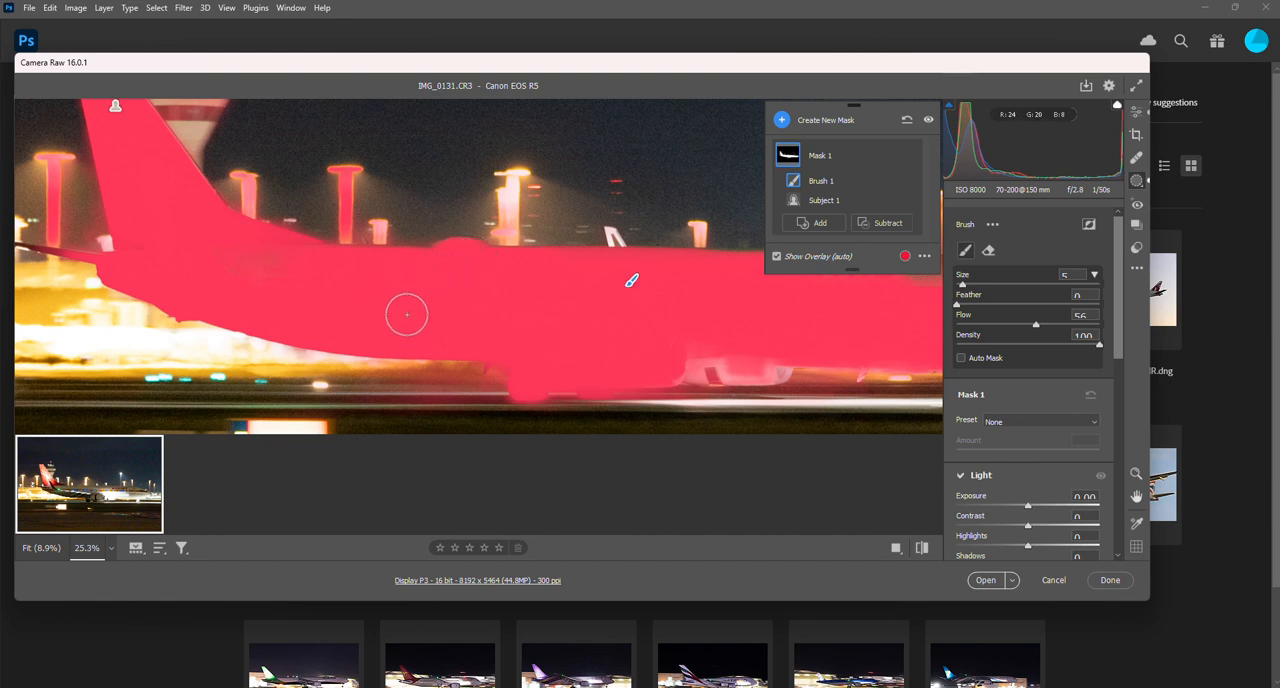
# - Brush the remaining forward fuselage, engine area and nose wheel into the aircraft mask, using a smaller brush for the wheel
pyautogui.hscroll(-1, 406, 314)
pyautogui.hscroll(4, 407, 315)
pyautogui.hscroll(2, 407, 315)
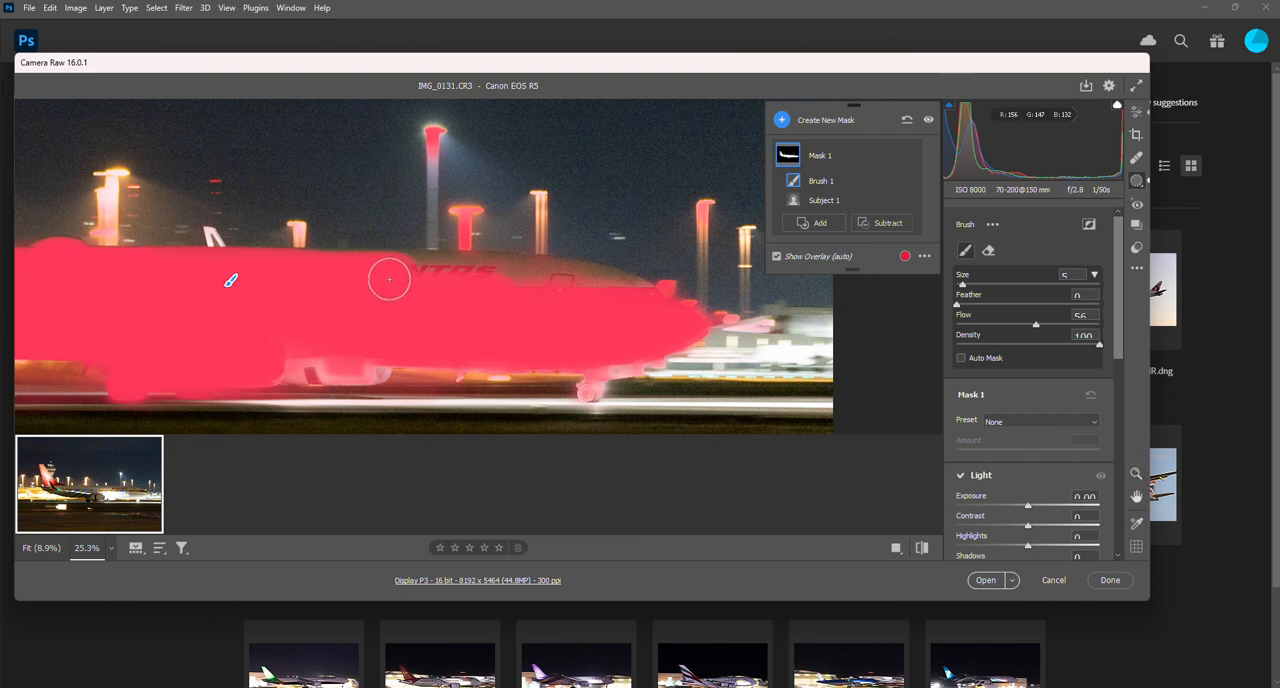
pyautogui.moveTo(447, 270)
pyautogui.mouseDown()
pyautogui.moveTo(640, 300)
pyautogui.moveTo(617, 296)
pyautogui.mouseUp()
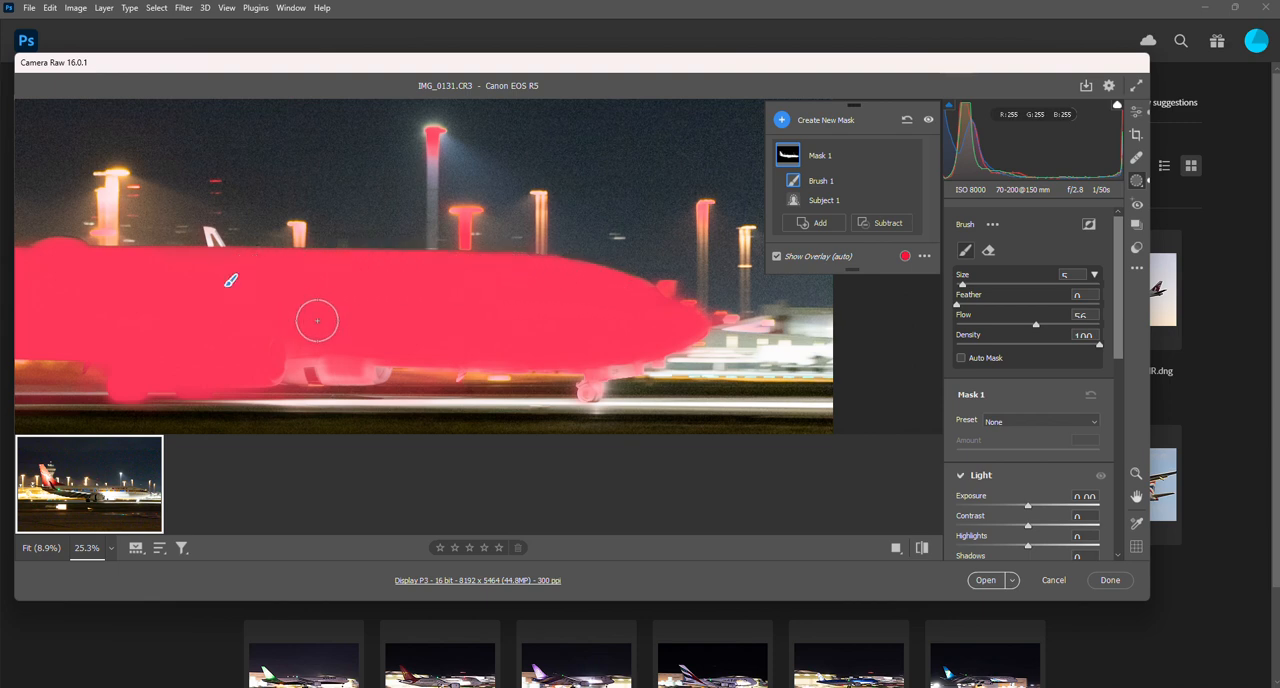
pyautogui.moveTo(372, 365)
pyautogui.mouseDown()
pyautogui.moveTo(239, 360)
pyautogui.moveTo(379, 356)
pyautogui.mouseUp()
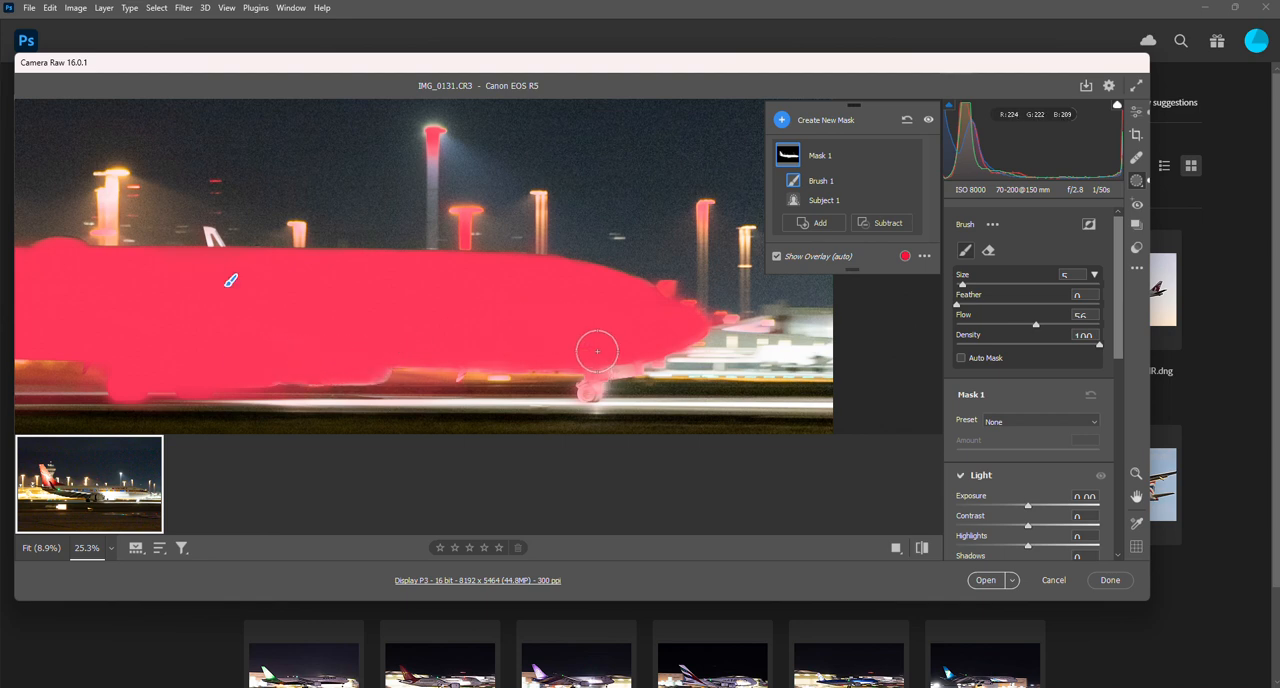
pyautogui.press('[')
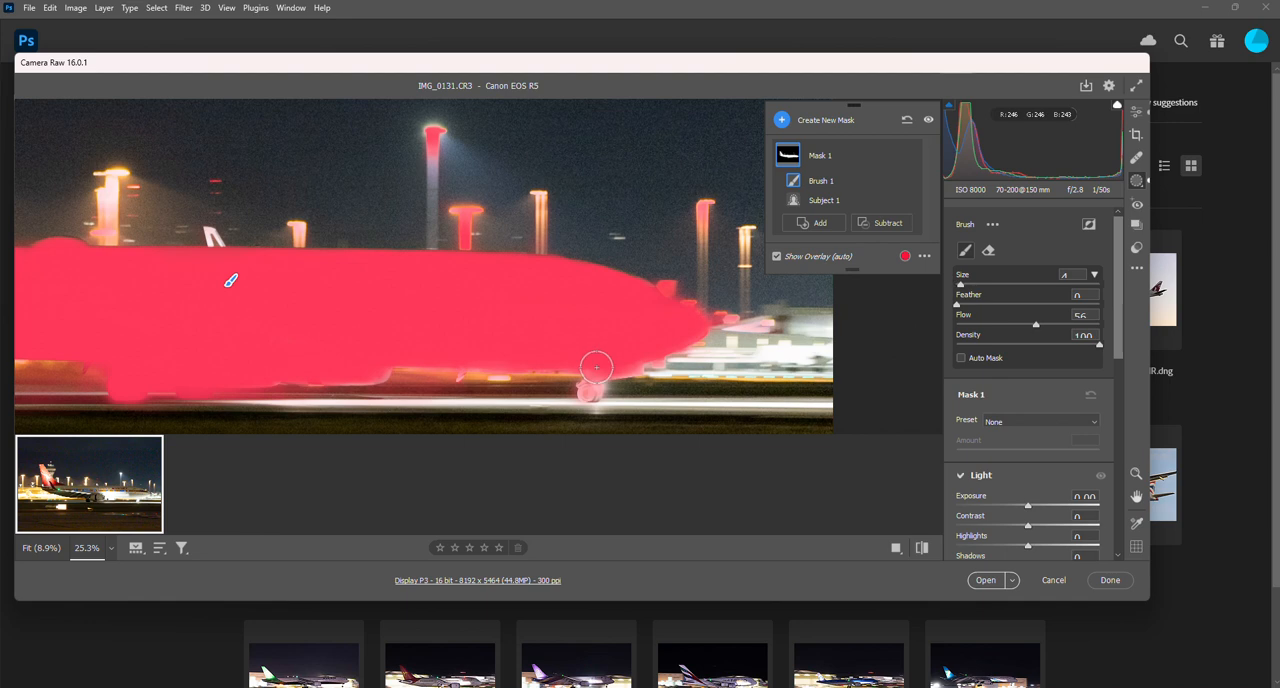
pyautogui.click(589, 389)
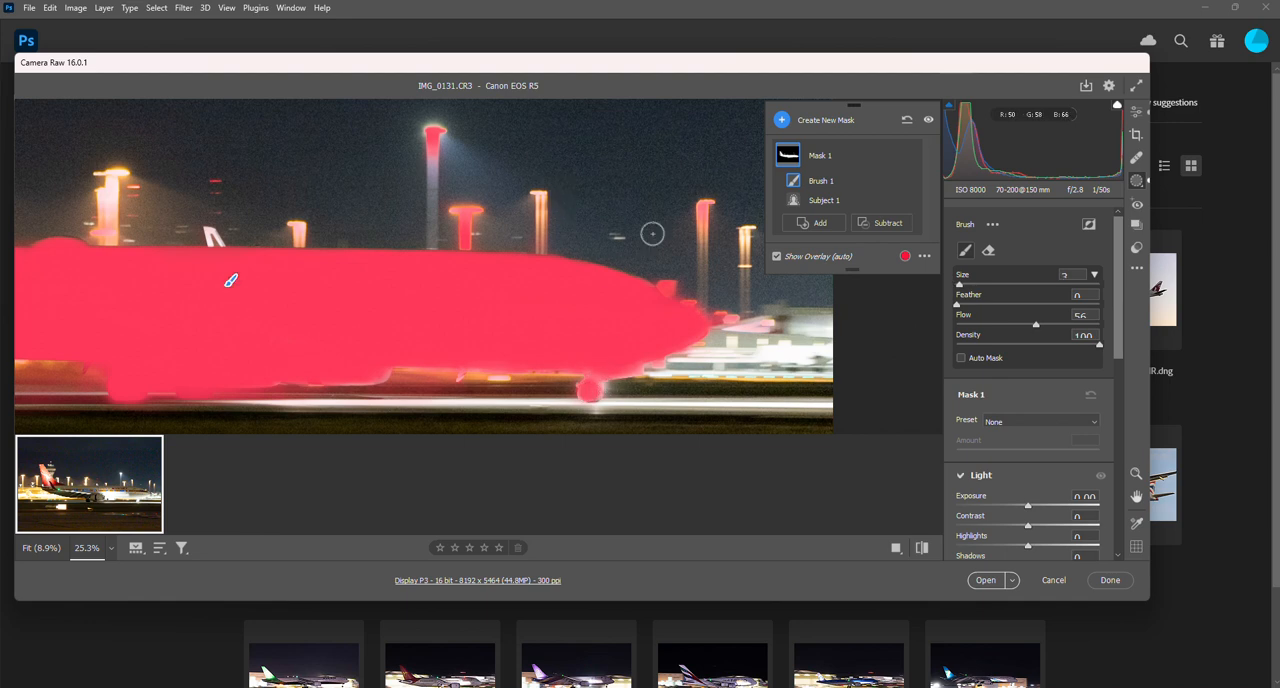
# - Subtract the light poles above the nose and forward fuselage from the aircraft mask with a size 7 brush
pyautogui.click(881, 222)
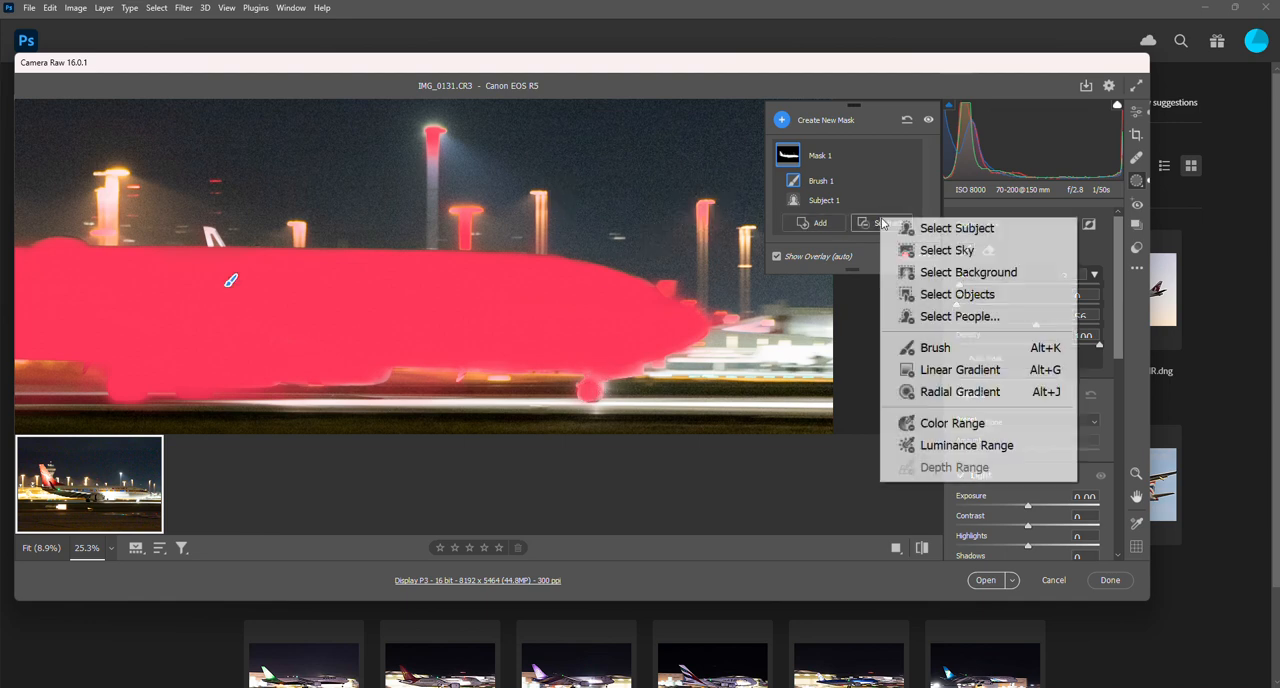
pyautogui.click(915, 349)
pyautogui.press(']')
pyautogui.press(']')
pyautogui.press(']')
pyautogui.press(']')
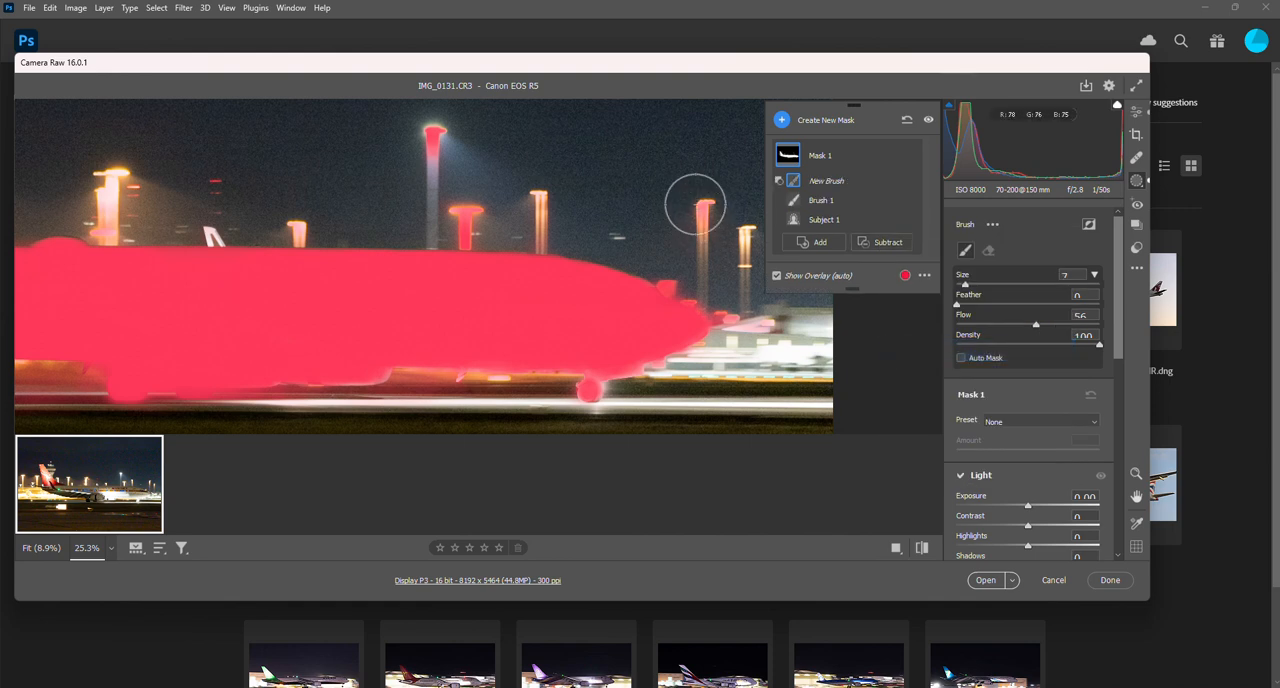
pyautogui.moveTo(444, 212); pyautogui.dragTo(460, 220)
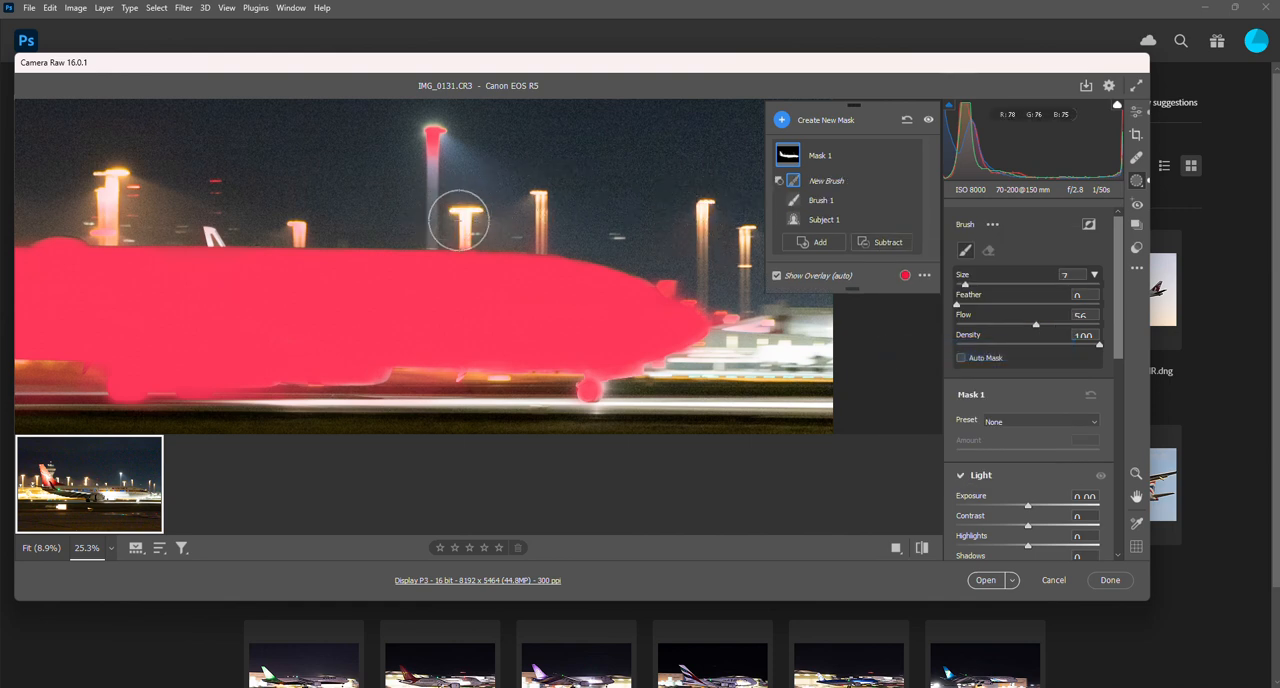
pyautogui.moveTo(408, 166)
pyautogui.mouseDown()
pyautogui.moveTo(416, 131)
pyautogui.moveTo(440, 152)
pyautogui.mouseUp()
pyautogui.moveTo(314, 209)
pyautogui.mouseDown()
pyautogui.moveTo(272, 211)
pyautogui.moveTo(427, 211)
pyautogui.mouseUp()
# - Subtract the light poles above the rear fuselage and the areas beside the tail fin from the aircraft mask
pyautogui.press('space')
pyautogui.moveTo(281, 197); pyautogui.dragTo(257, 209)
pyautogui.moveTo(163, 188)
pyautogui.mouseDown()
pyautogui.moveTo(110, 195)
pyautogui.moveTo(102, 204)
pyautogui.moveTo(117, 210)
pyautogui.moveTo(67, 199)
pyautogui.mouseUp()
pyautogui.press('space')
pyautogui.moveTo(391, 280); pyautogui.dragTo(551, 280)
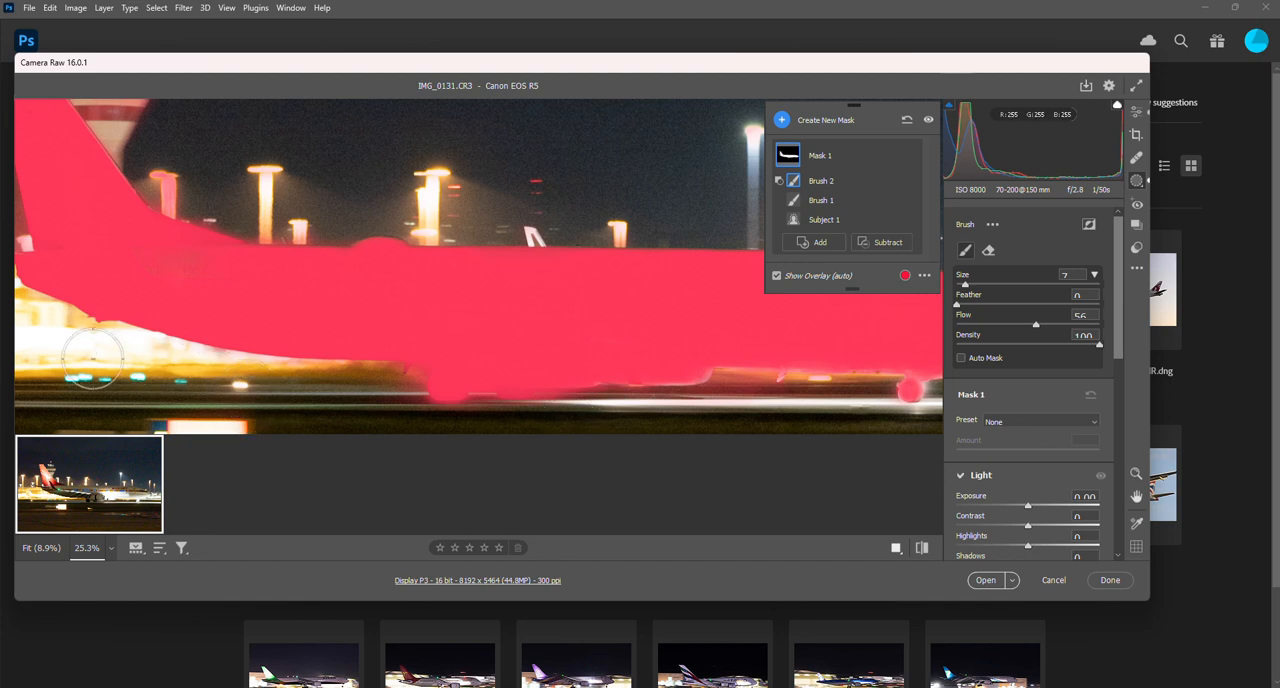
pyautogui.moveTo(176, 184); pyautogui.dragTo(190, 182)
pyautogui.hotkey('alt', 'space')
pyautogui.hscroll(1, 291, 221)
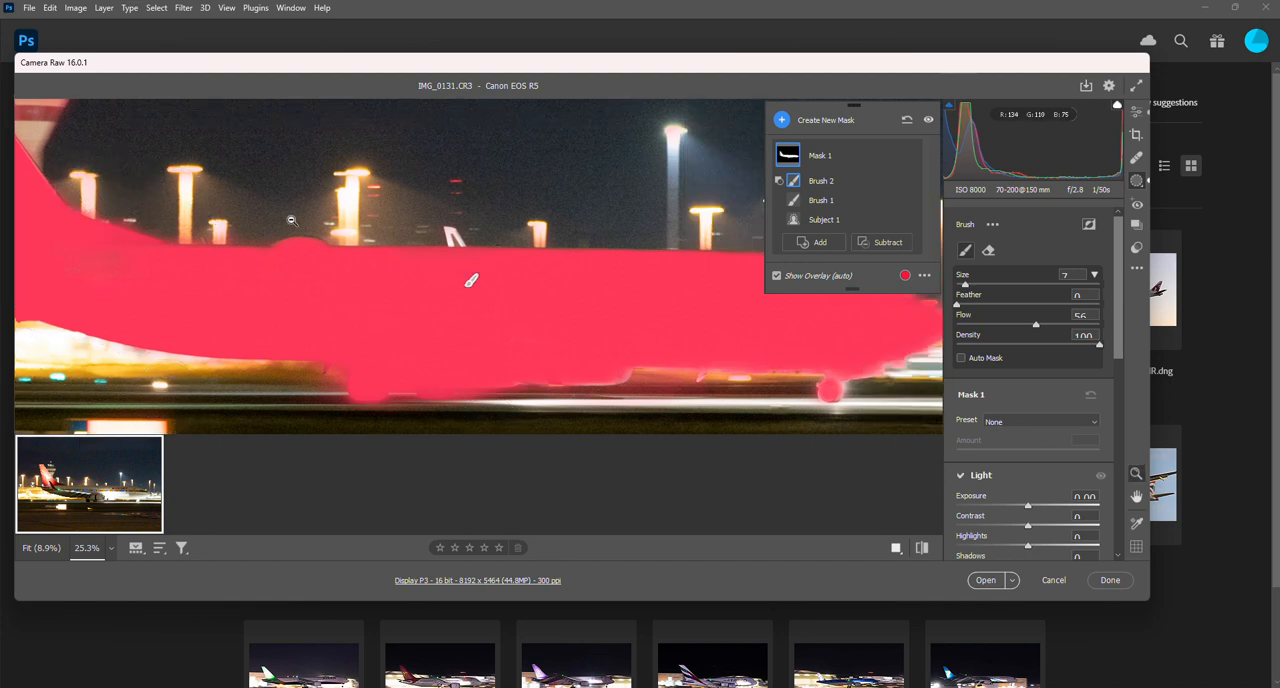
pyautogui.hscroll(-4, 291, 221)
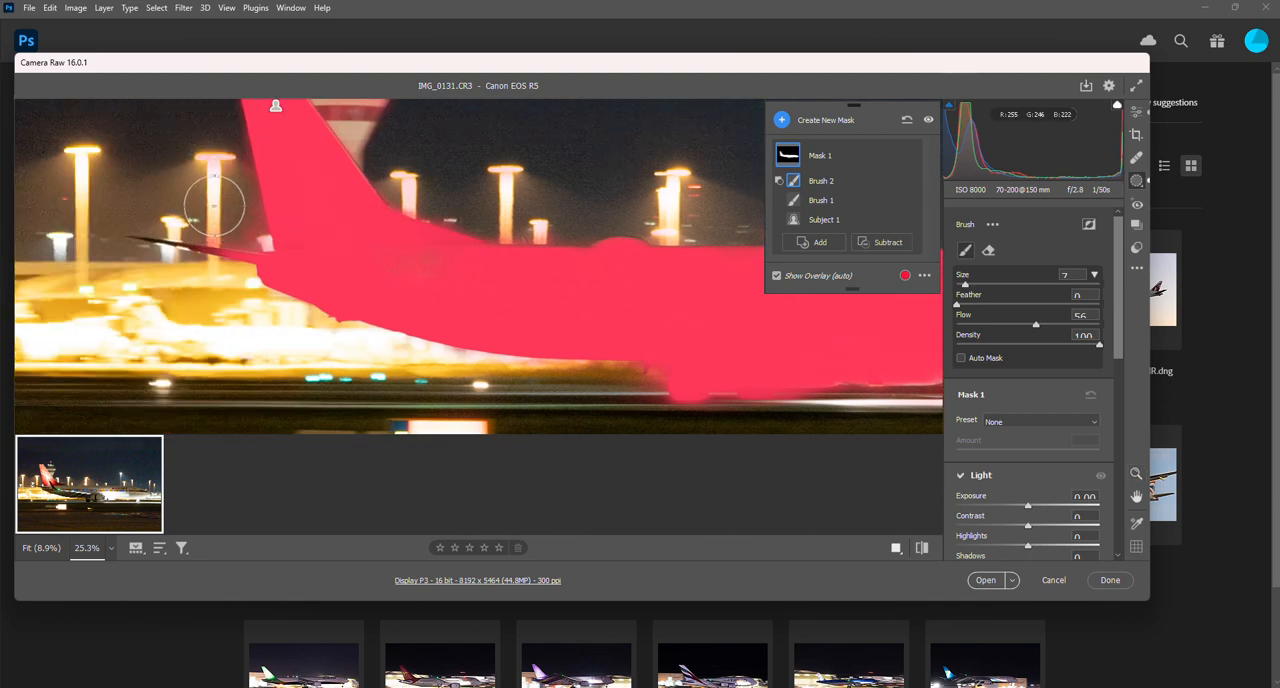
pyautogui.scroll(-2, 210, 198)
pyautogui.scroll(4, 216, 206)
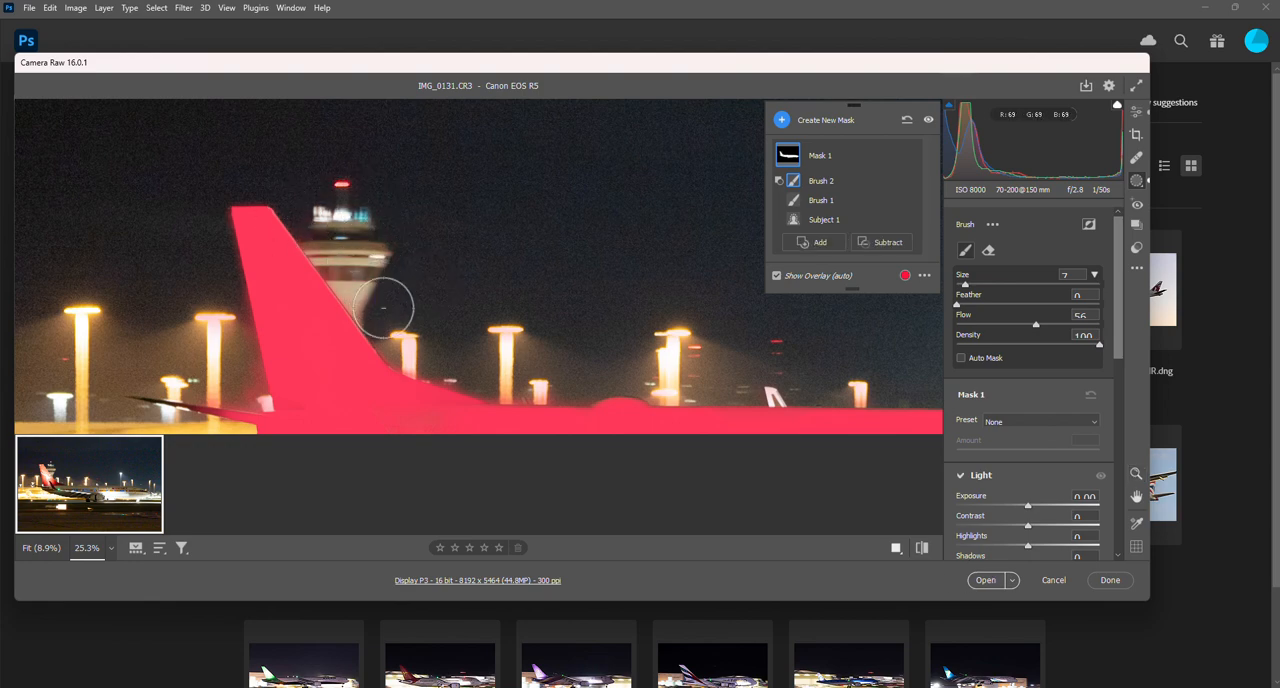
# - Set the aircraft mask's exposure to about +1.4, contrast to about +30 and highlights to -50
pyautogui.hotkey('ctrl', 'space')
pyautogui.moveTo(417, 277); pyautogui.dragTo(337, 277)
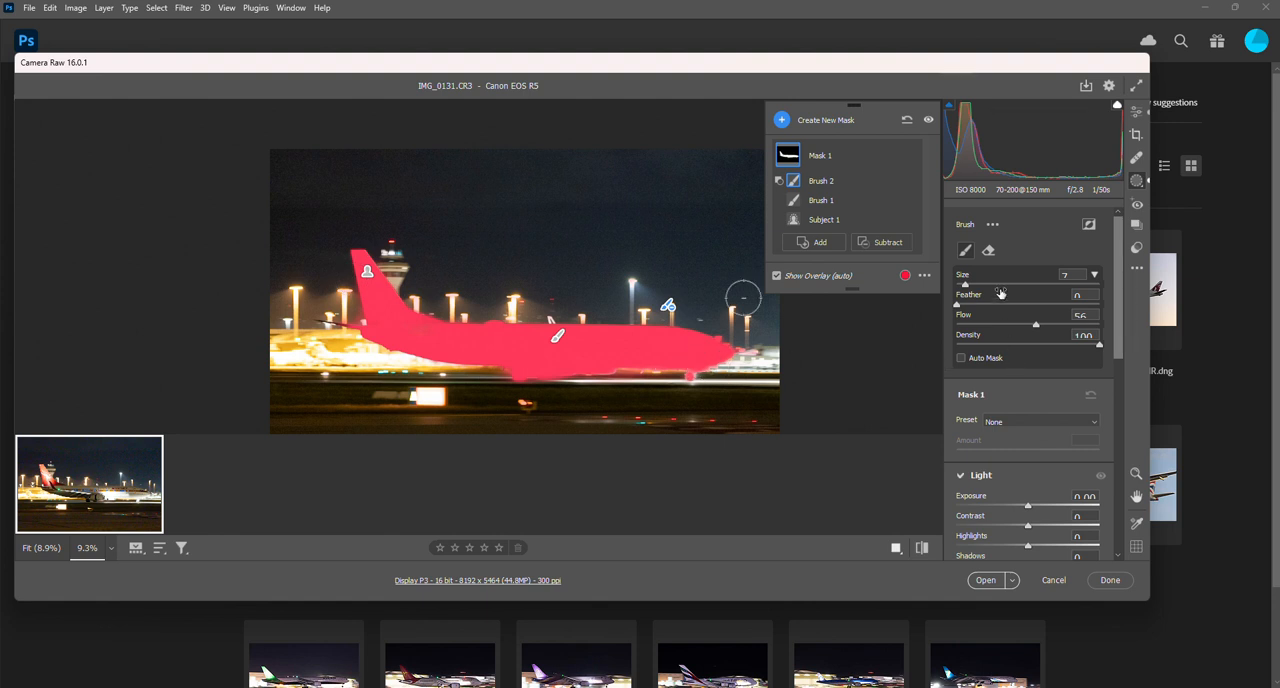
pyautogui.moveTo(1027, 508); pyautogui.dragTo(1049, 510)
pyautogui.scroll(-2, 1037, 491)
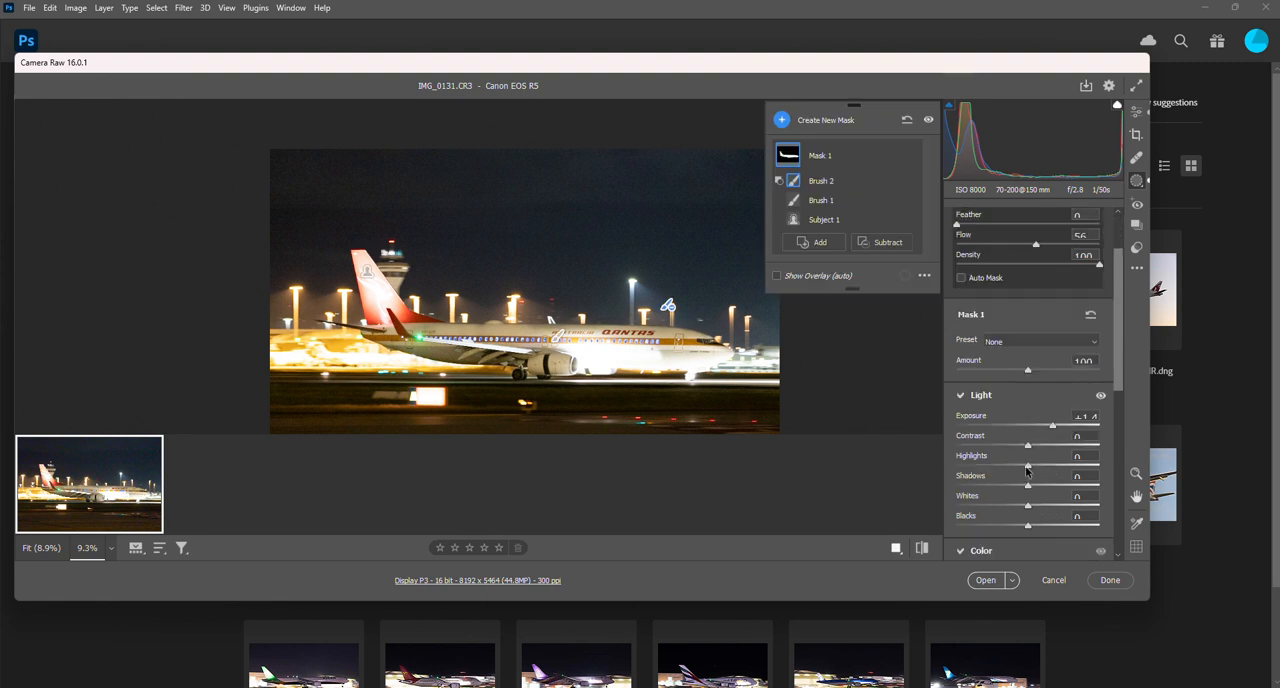
pyautogui.moveTo(1027, 469)
pyautogui.mouseDown()
pyautogui.moveTo(993, 468)
pyautogui.moveTo(1034, 451)
pyautogui.mouseUp()
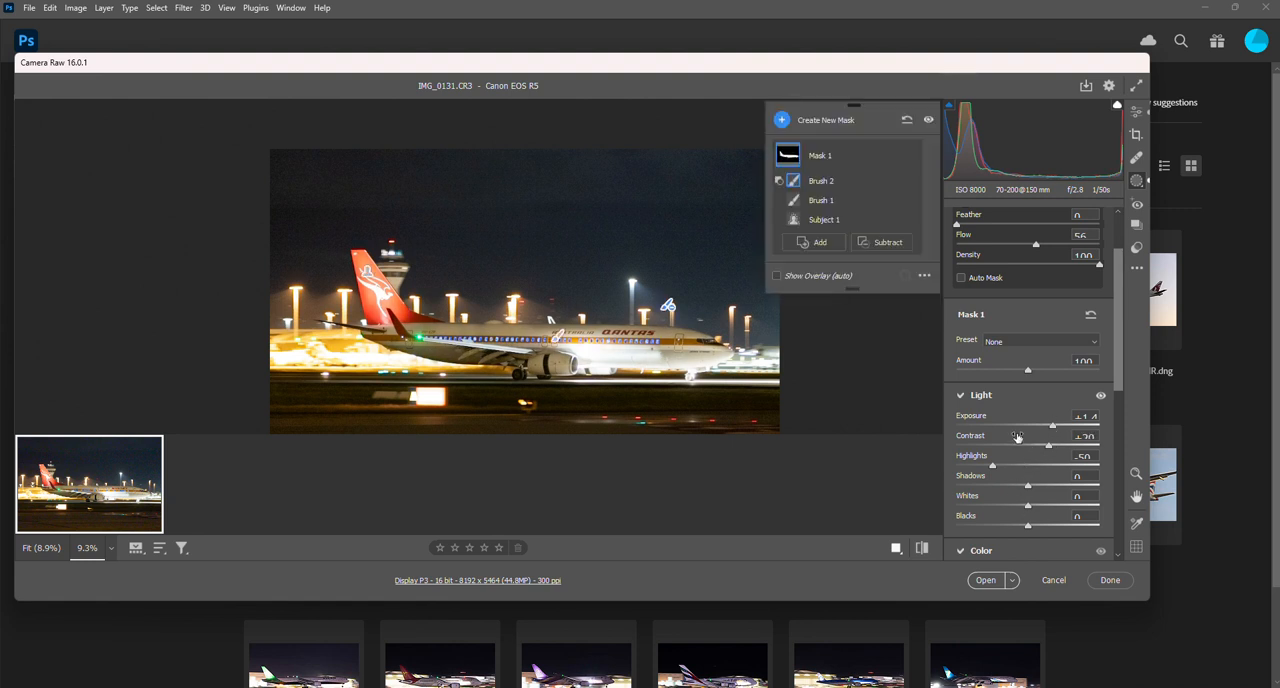
# - Set the aircraft mask's Defringe to +5 and Dehaze to about +28
pyautogui.scroll(-5, 1012, 412)
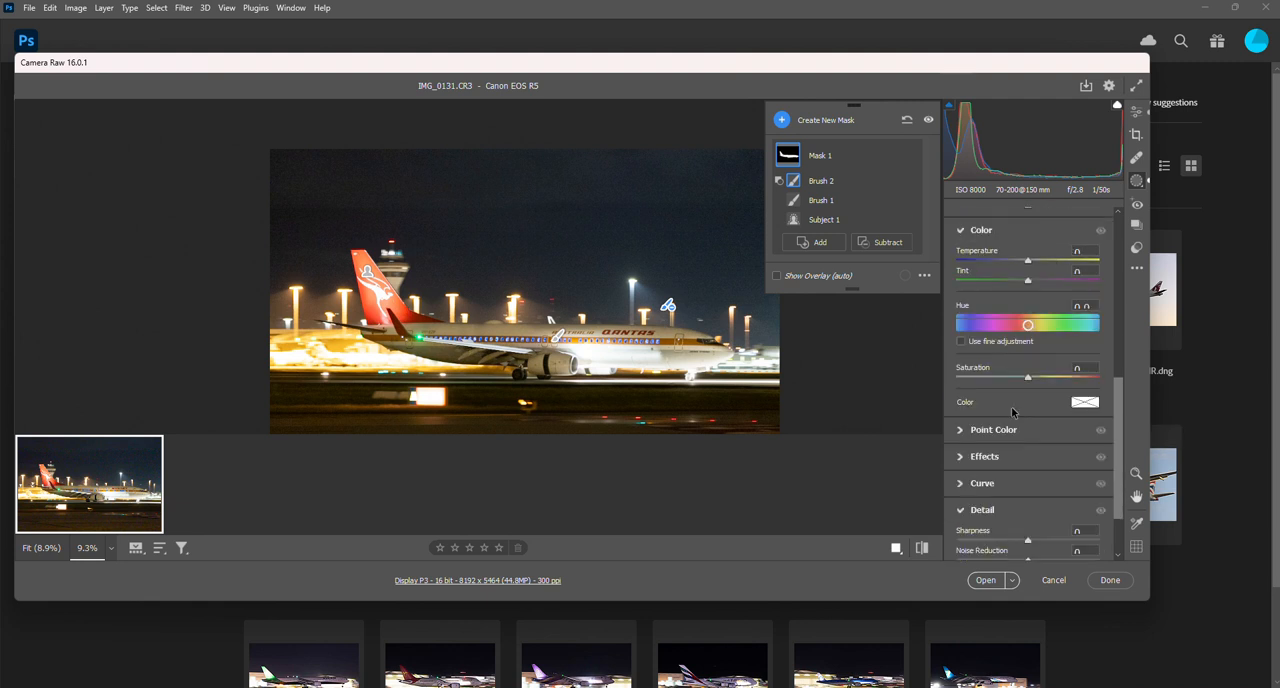
pyautogui.scroll(-2, 1012, 418)
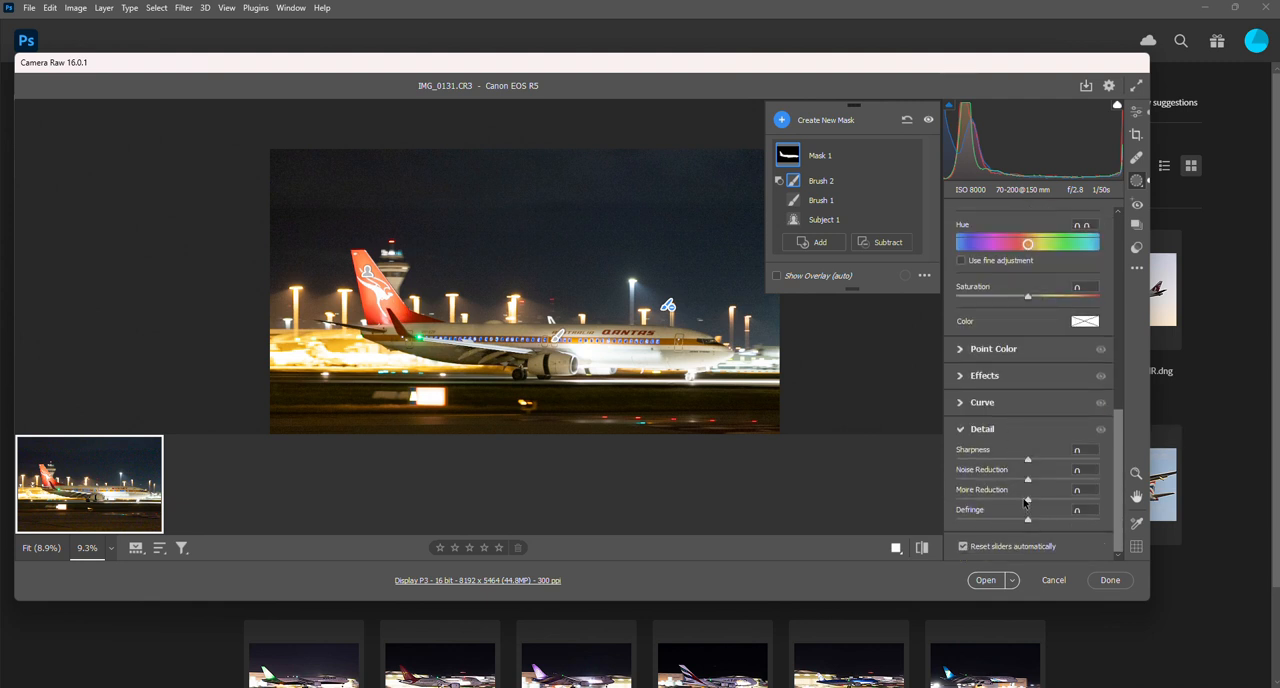
pyautogui.moveTo(1027, 521); pyautogui.dragTo(982, 524)
pyautogui.moveTo(1090, 524); pyautogui.dragTo(1029, 521)
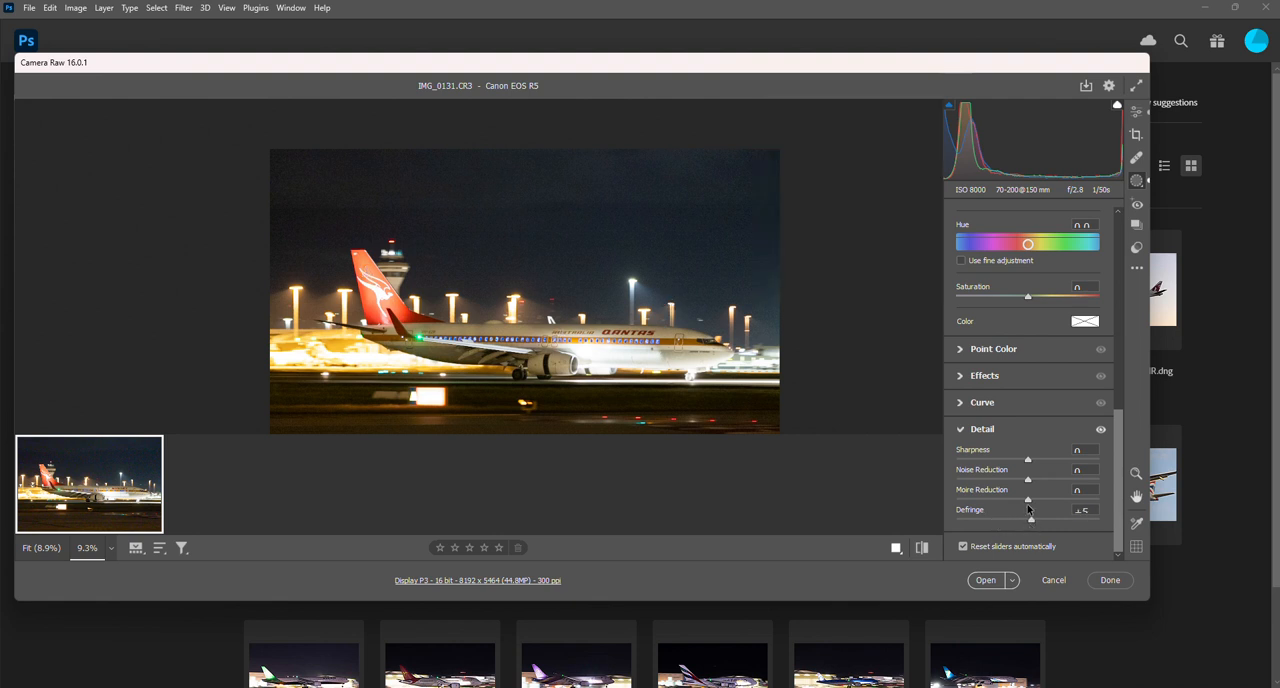
pyautogui.click(1014, 377)
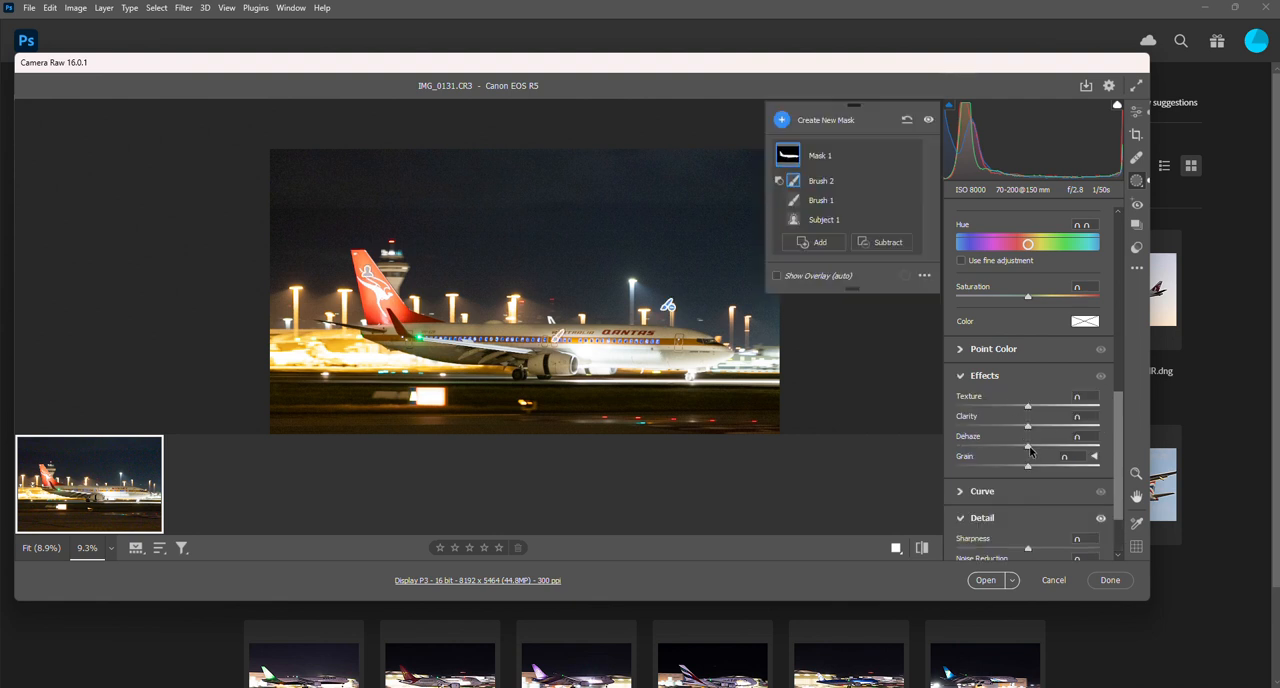
pyautogui.moveTo(1030, 451); pyautogui.dragTo(1050, 452)
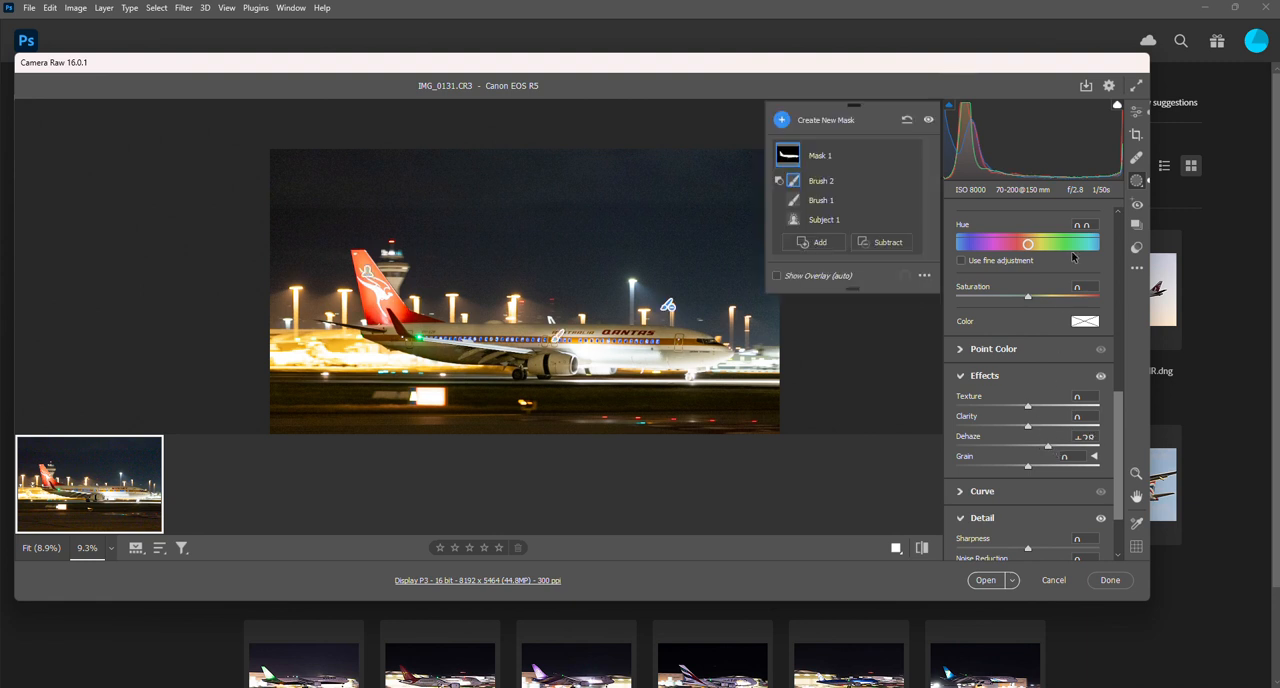
# - Return to the global edits and set the overall exposure to +0.80
pyautogui.click(1138, 113)
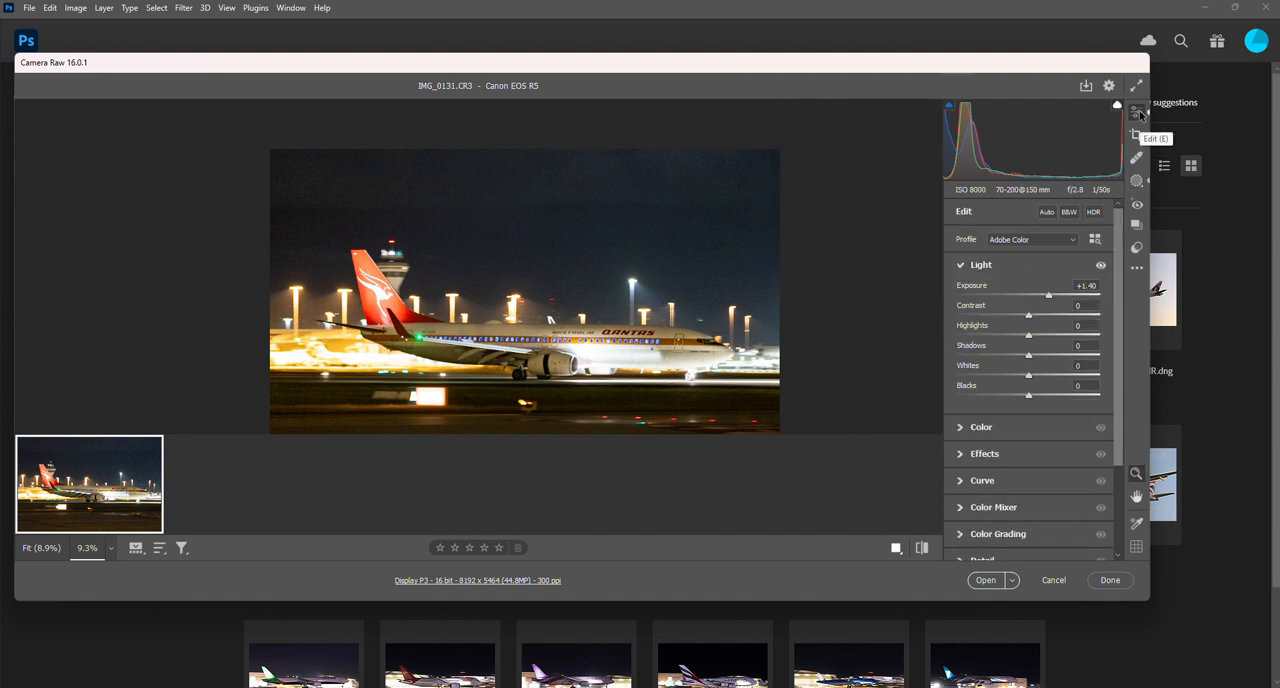
pyautogui.moveTo(1048, 297); pyautogui.dragTo(1041, 297)
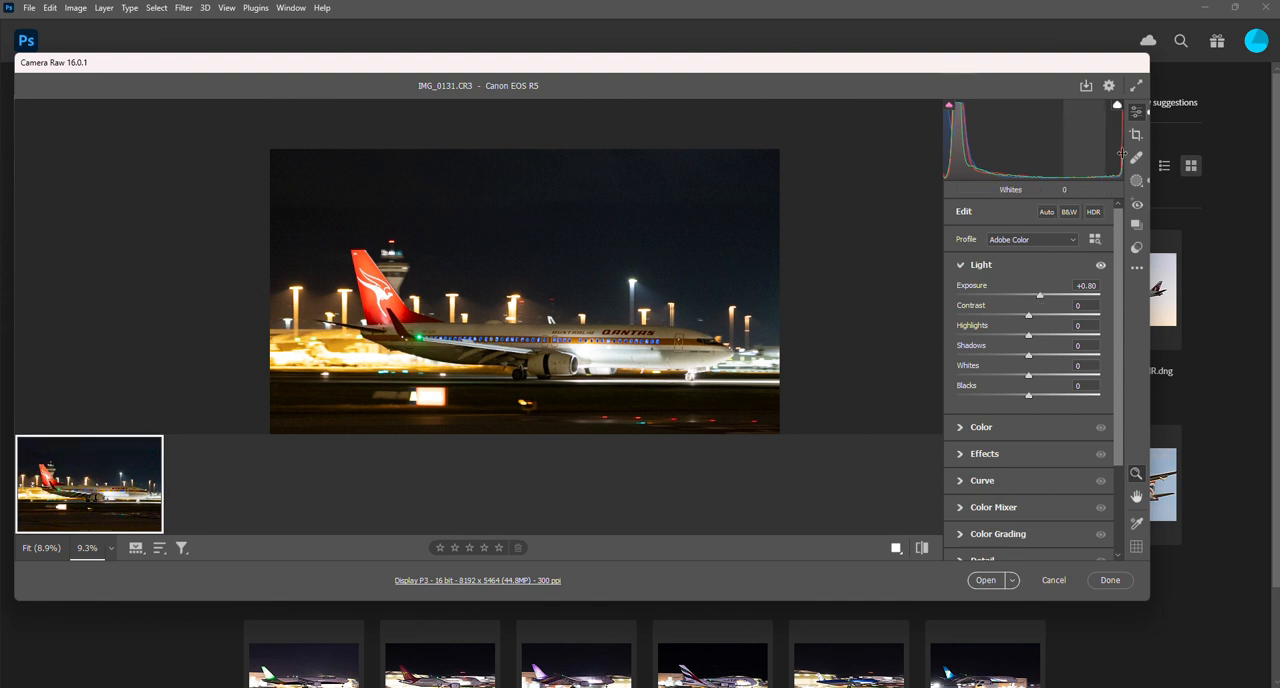
# - Create a new mask that selects the photo's background
pyautogui.click(1137, 181)
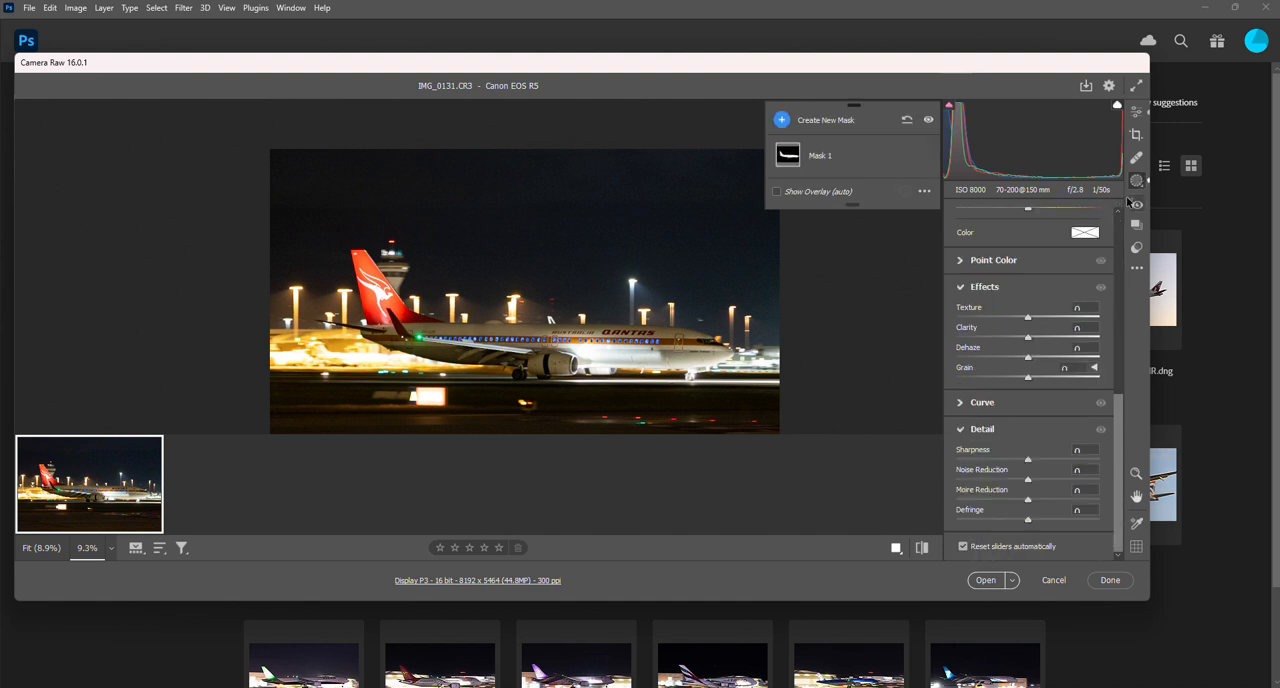
pyautogui.click(784, 120)
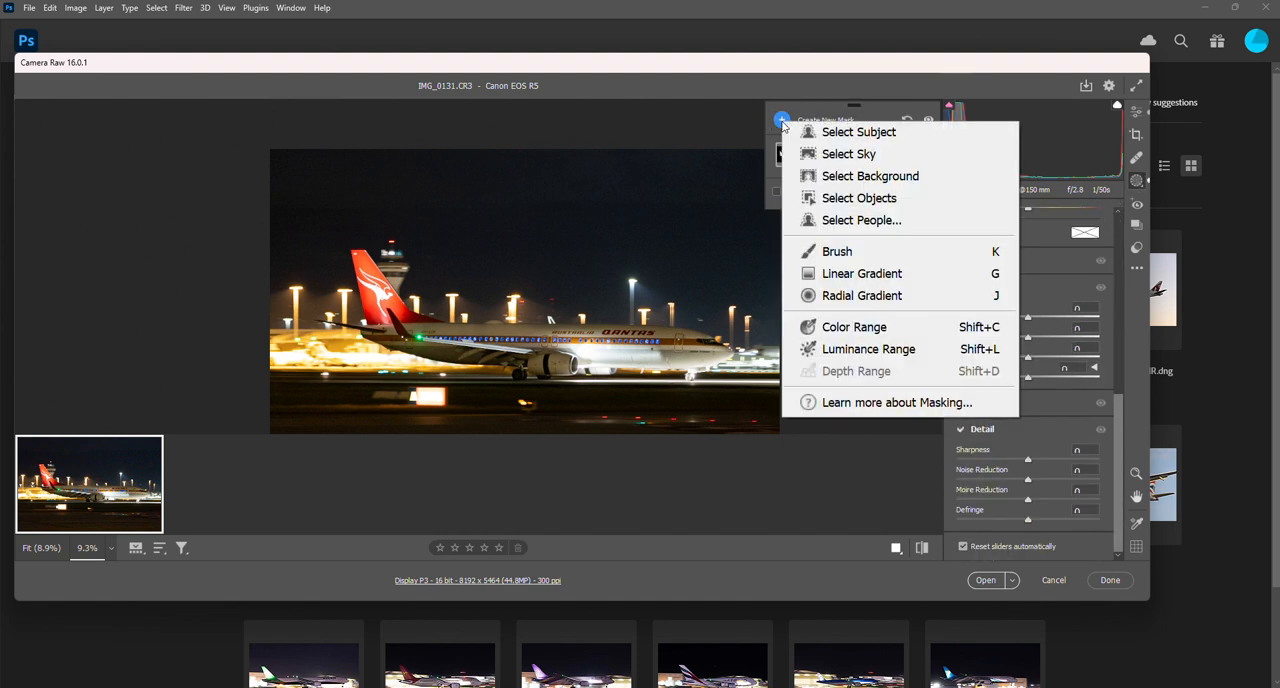
pyautogui.click(843, 180)
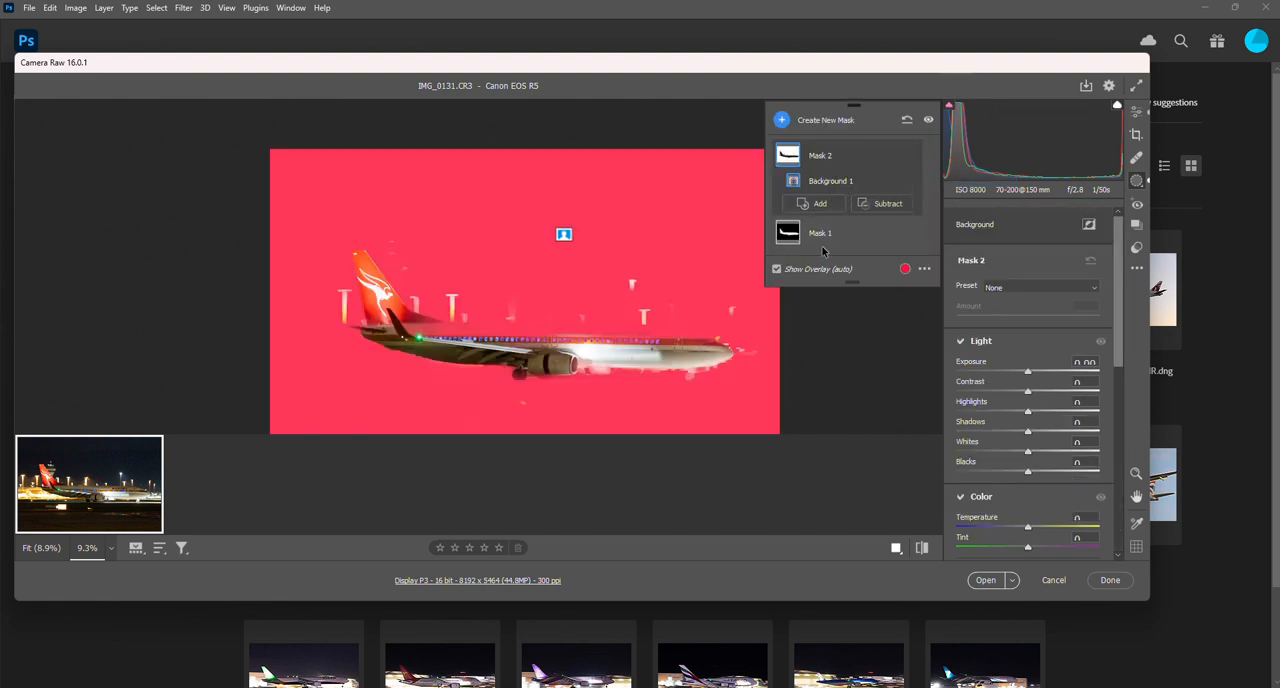
# - Subtract the middle fuselage and wing area from the background mask with a brush, and set the mask's exposure to about -1.1
pyautogui.click(873, 207)
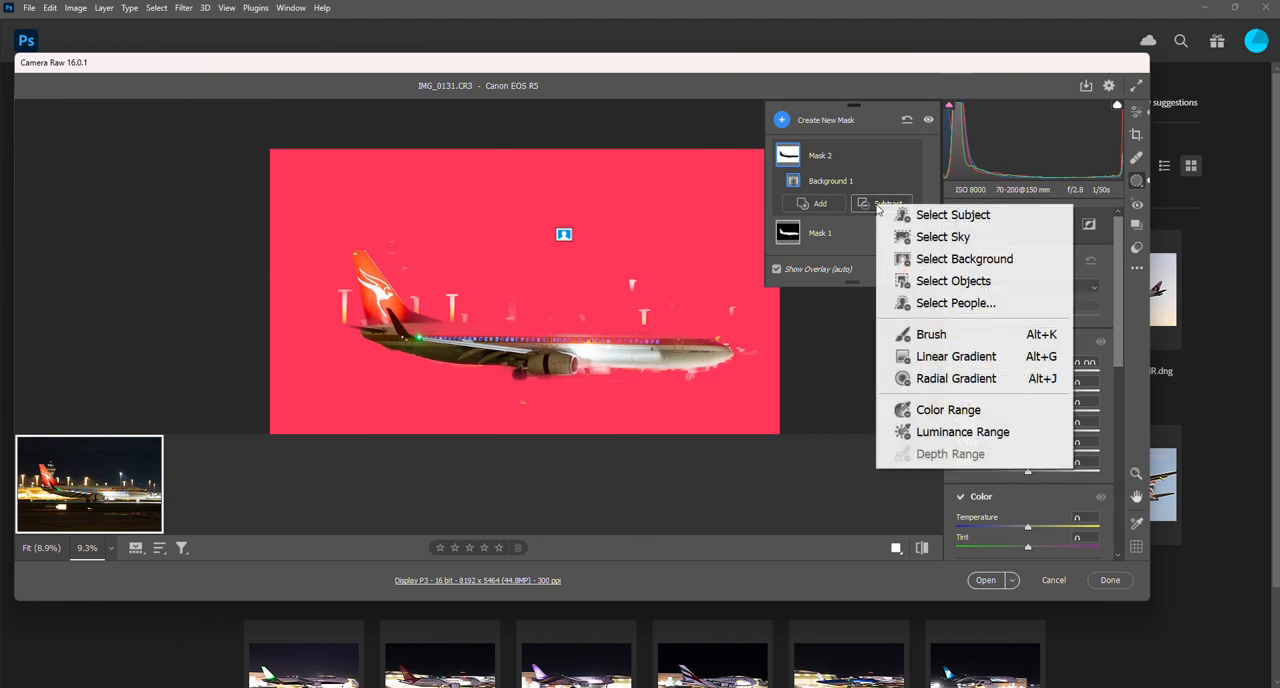
pyautogui.click(929, 340)
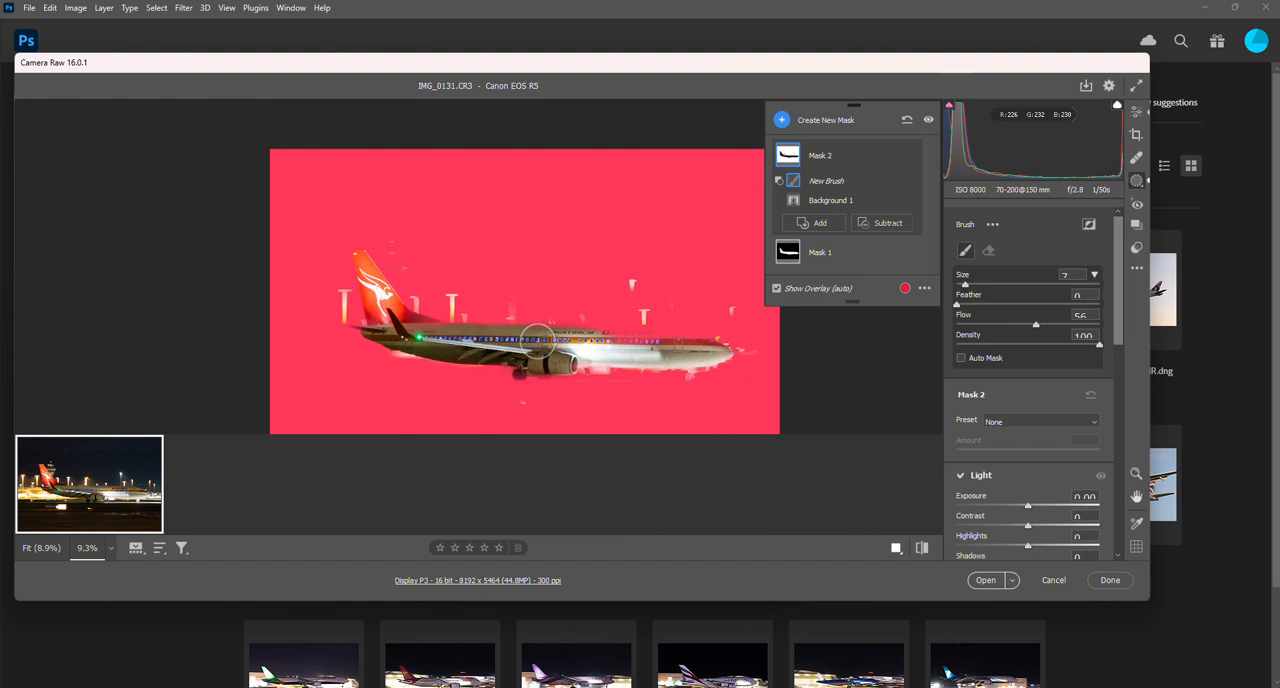
pyautogui.moveTo(537, 341)
pyautogui.mouseDown()
pyautogui.moveTo(673, 343)
pyautogui.moveTo(590, 335)
pyautogui.moveTo(660, 341)
pyautogui.moveTo(521, 360)
pyautogui.mouseUp()
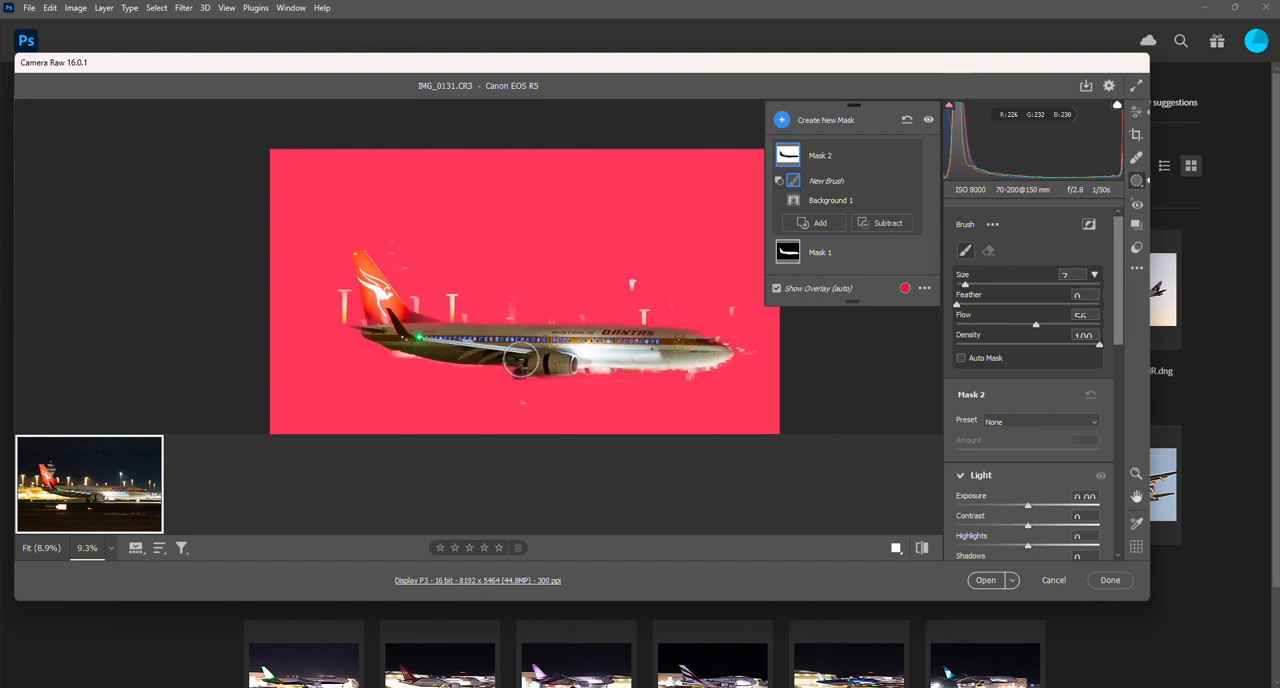
pyautogui.scroll(-1, 388, 314)
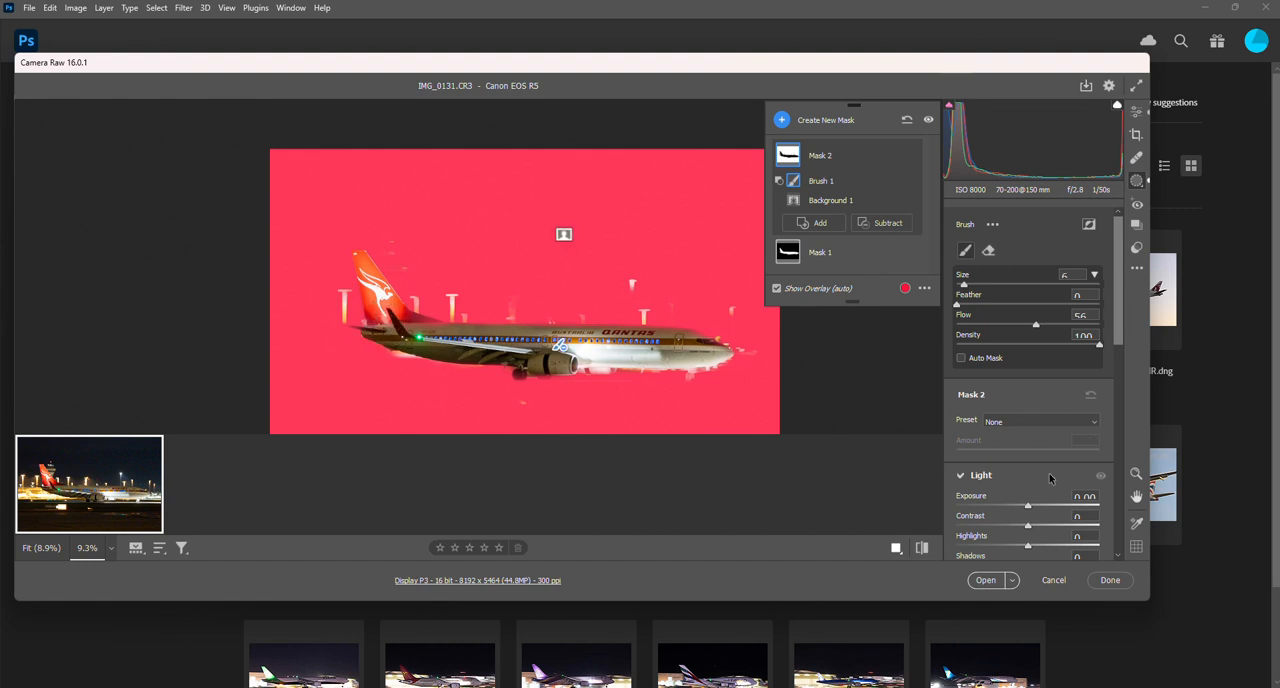
pyautogui.moveTo(1027, 507); pyautogui.dragTo(1009, 508)
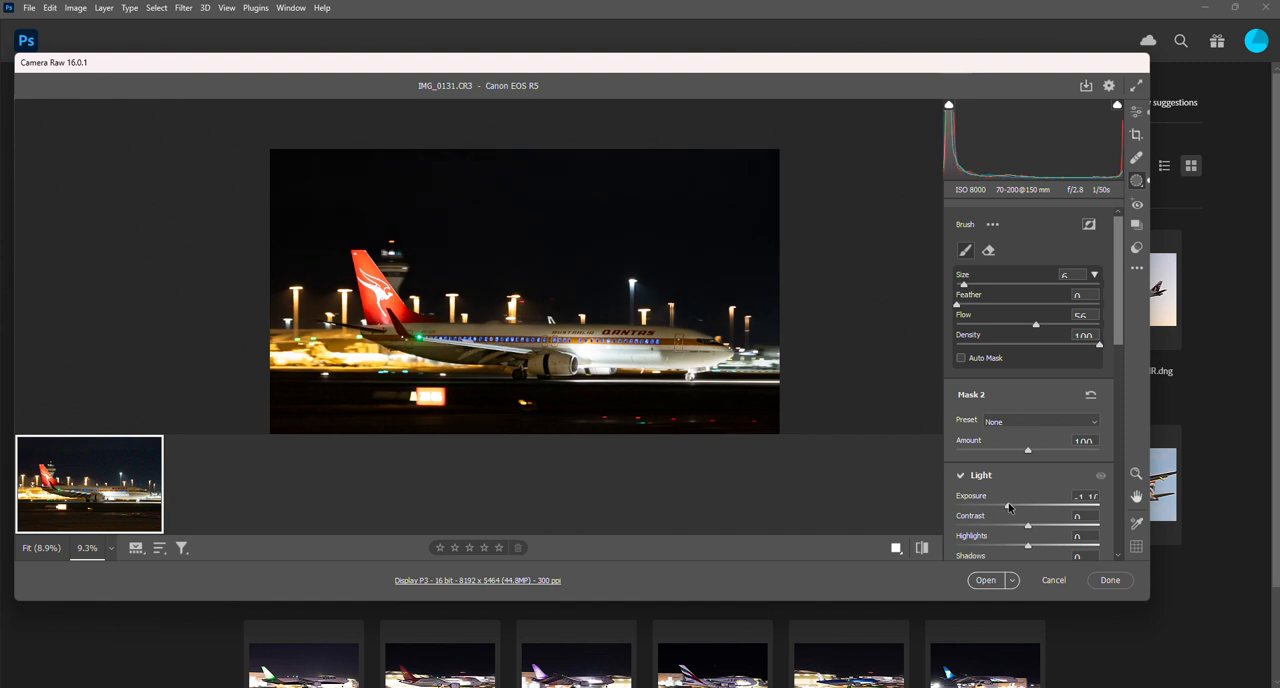
# - Enhance the photo with AI Denoise at an amount of 72
pyautogui.click(1135, 113)
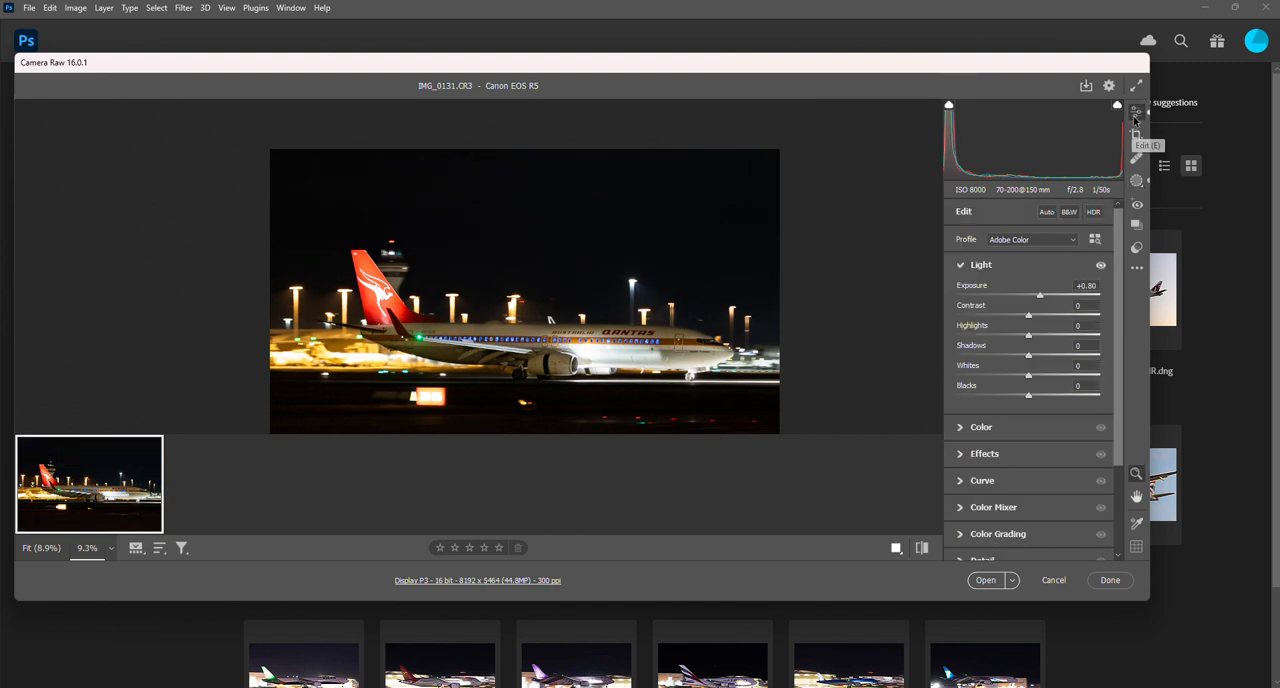
pyautogui.scroll(-3, 1022, 300)
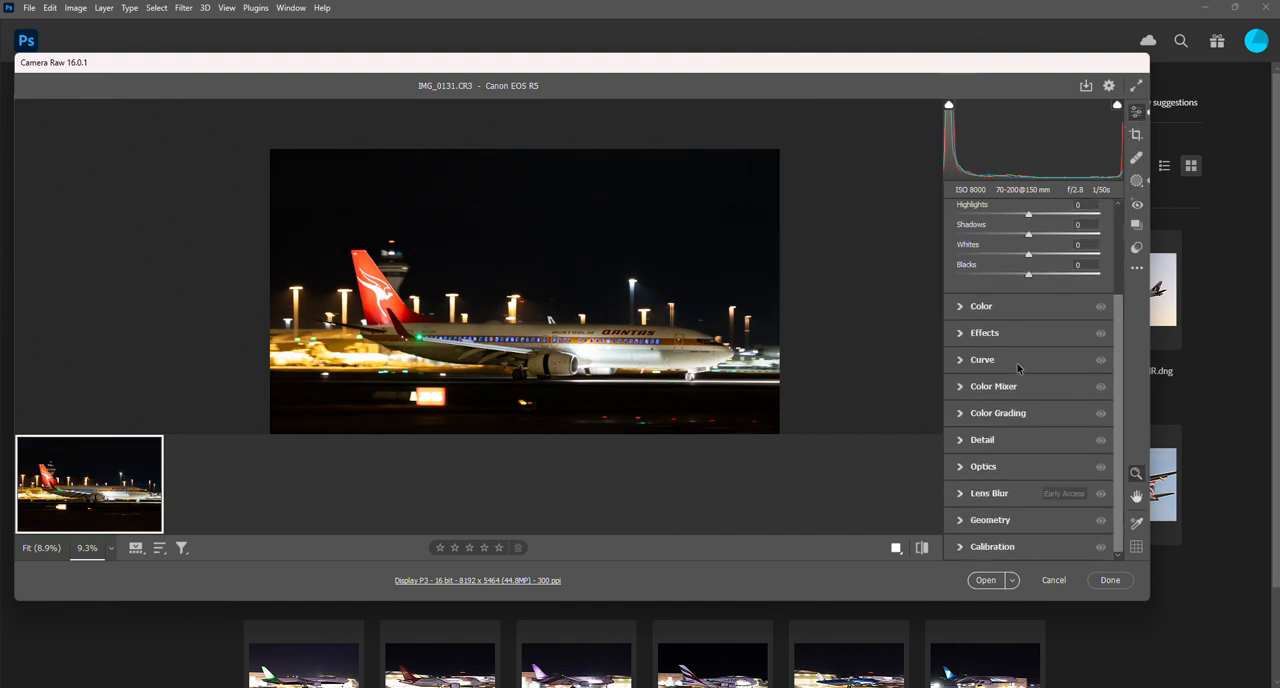
pyautogui.click(990, 443)
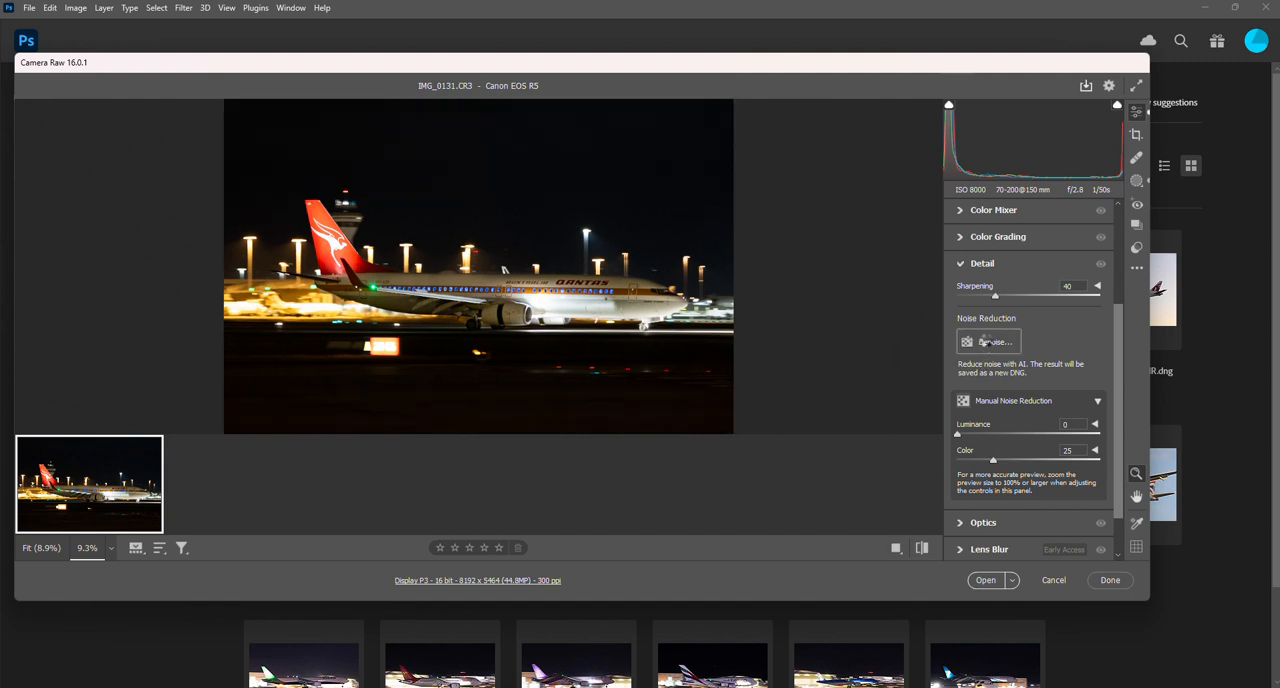
pyautogui.click(988, 341)
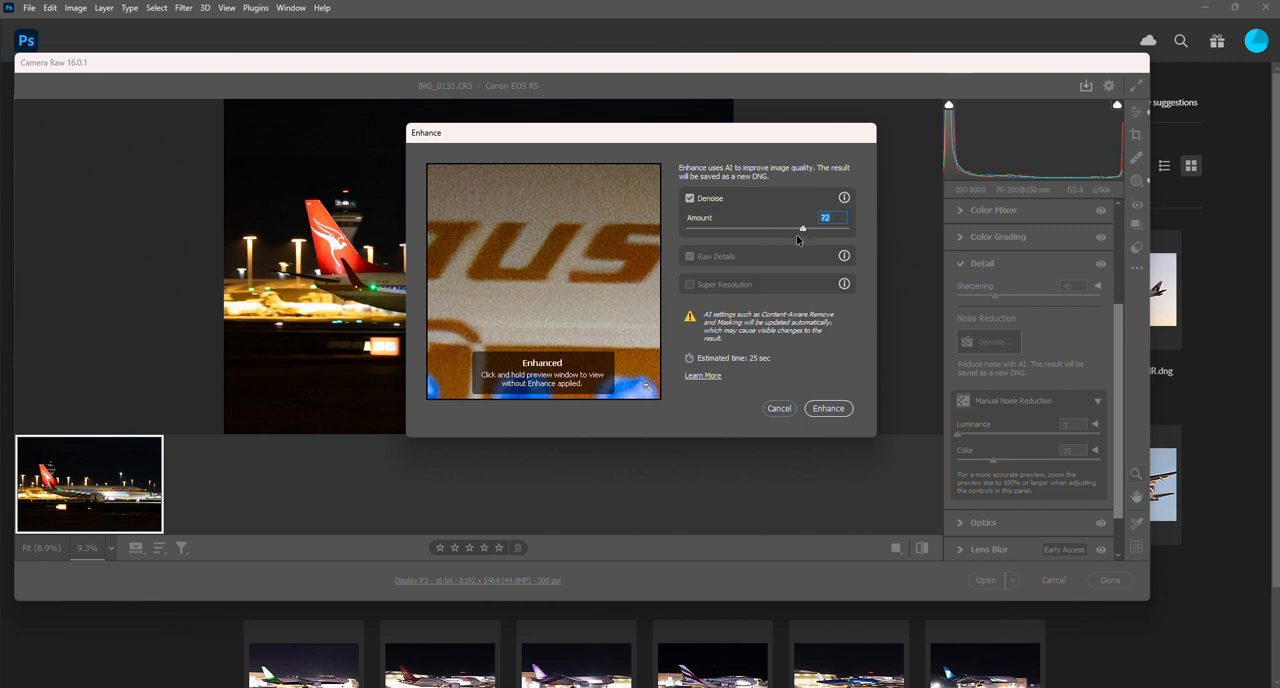
pyautogui.click(828, 409)
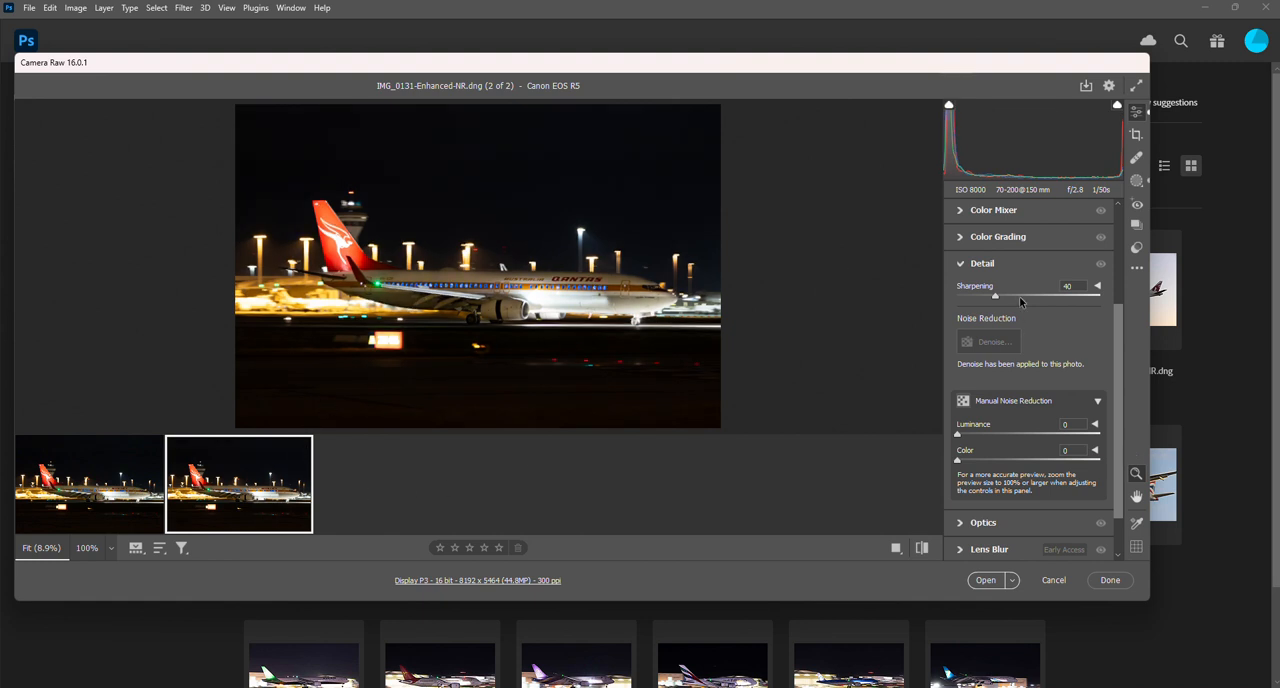
# - Set the denoised photo's overall exposure to +1.20 and open it in Photoshop
pyautogui.scroll(3, 1003, 306)
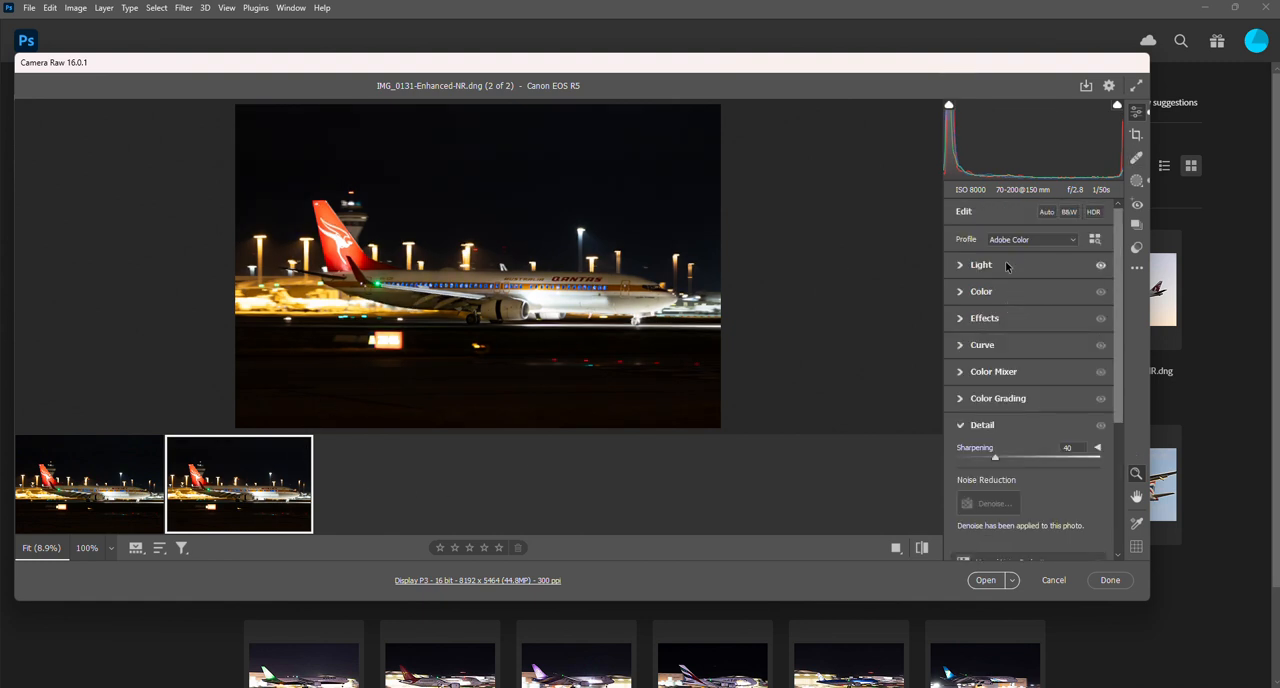
pyautogui.click(1002, 264)
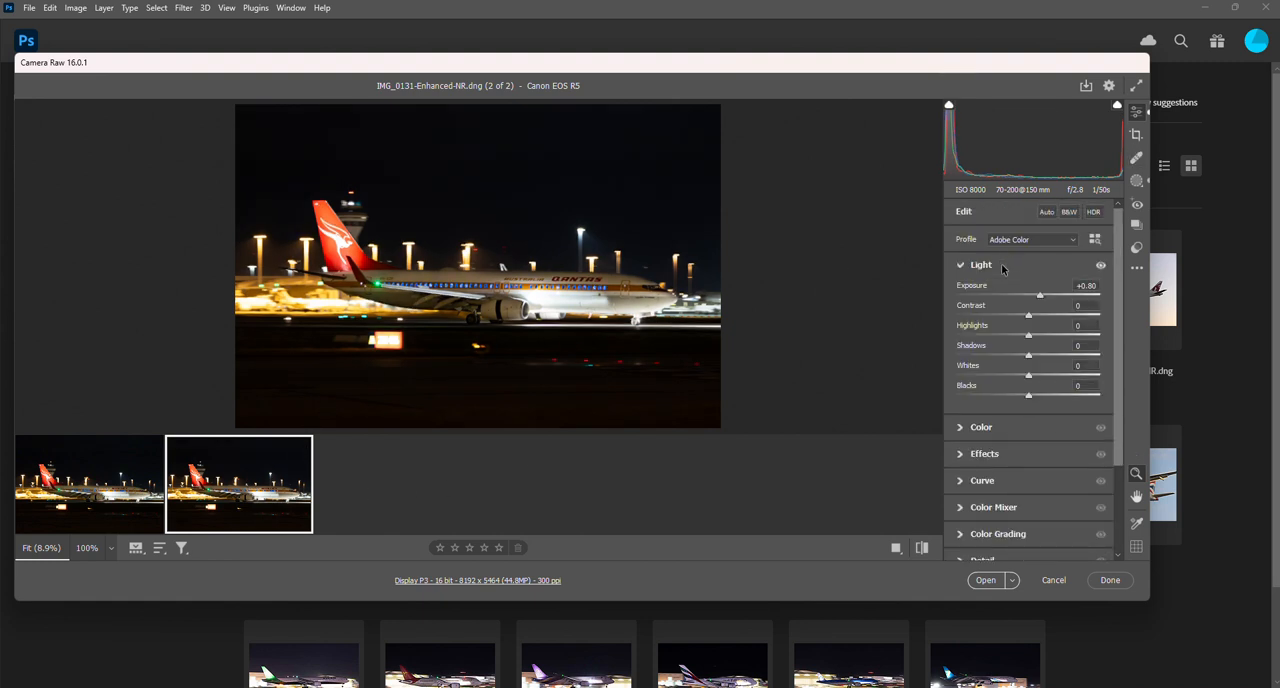
pyautogui.moveTo(1040, 298); pyautogui.dragTo(1047, 299)
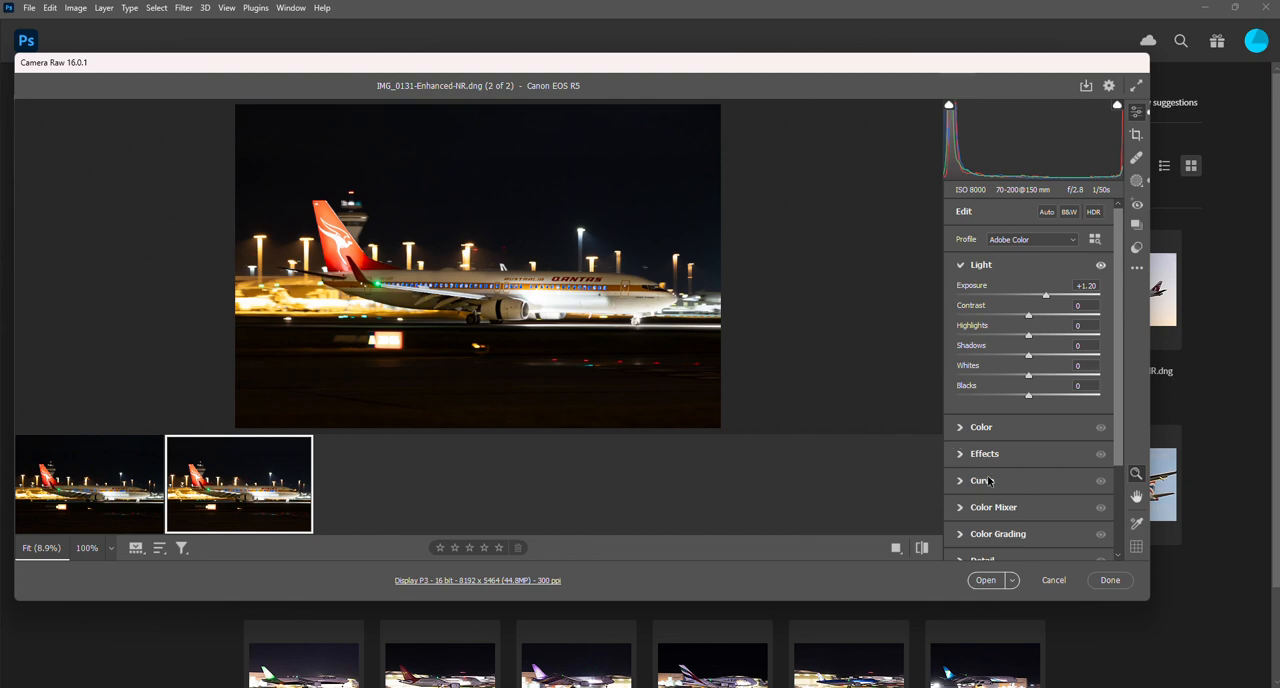
pyautogui.click(984, 580)
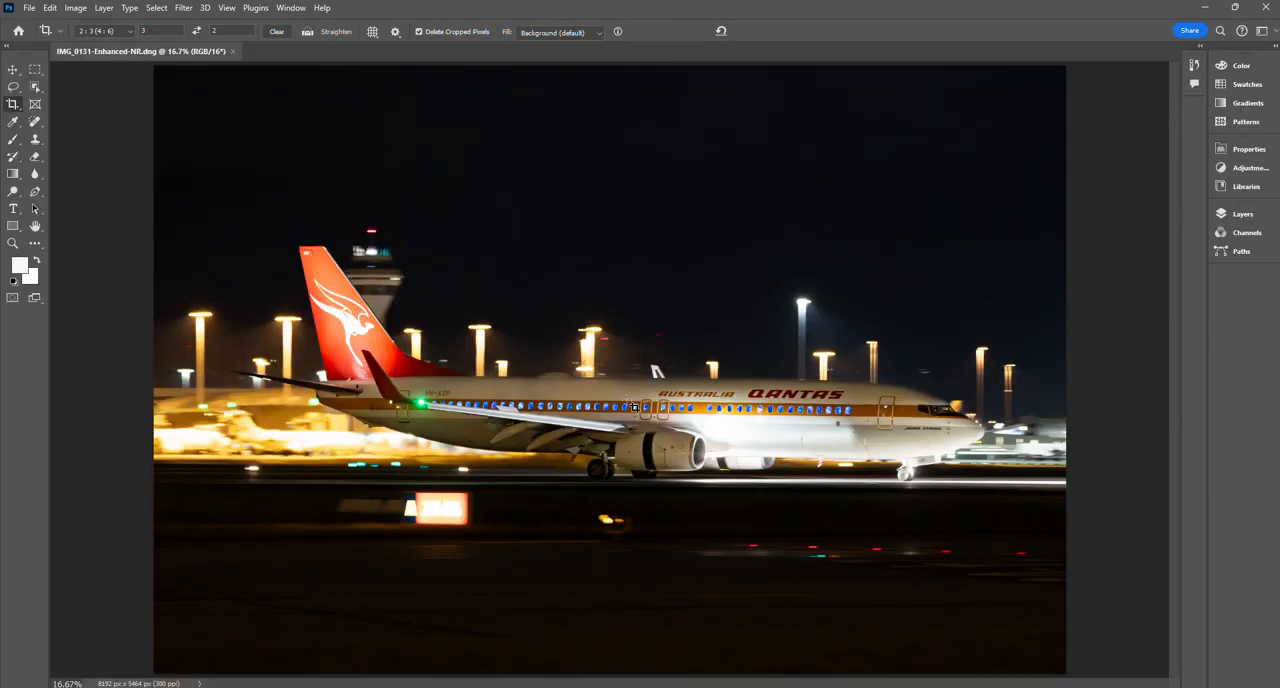
# - Examine the aircraft's tail, fuselage and nose at 100% and return to the whole image fitted on screen
pyautogui.click(225, 8)
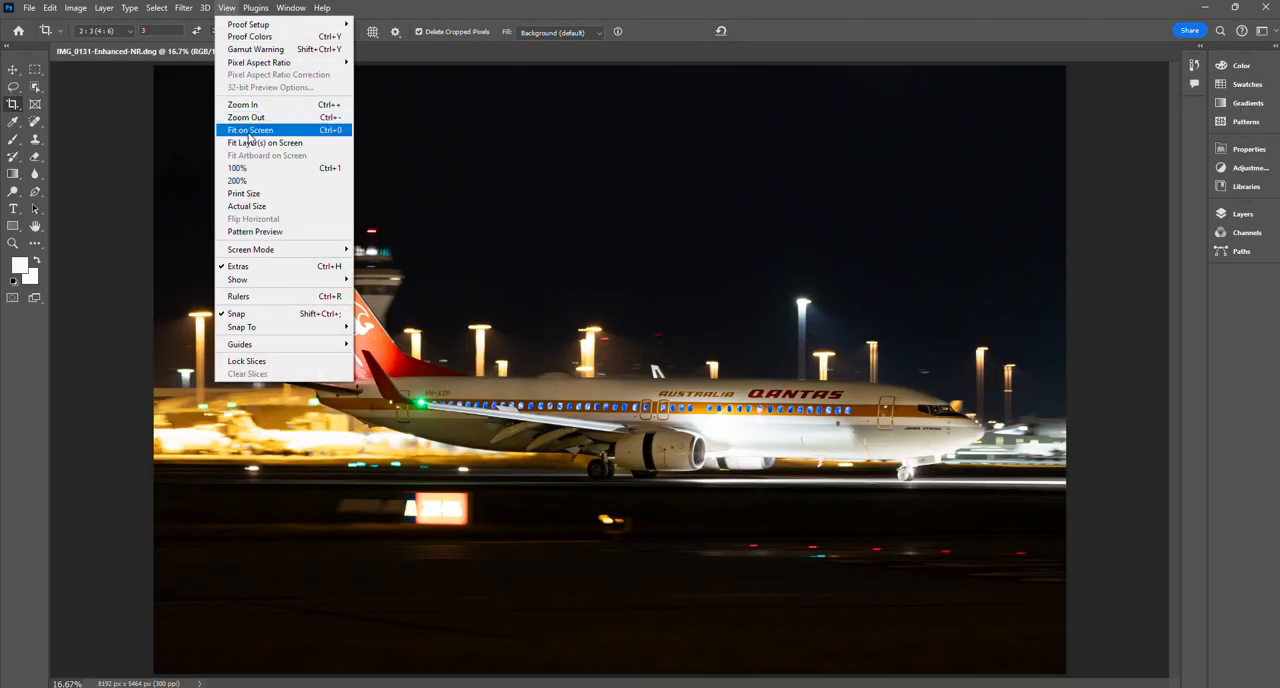
pyautogui.click(257, 169)
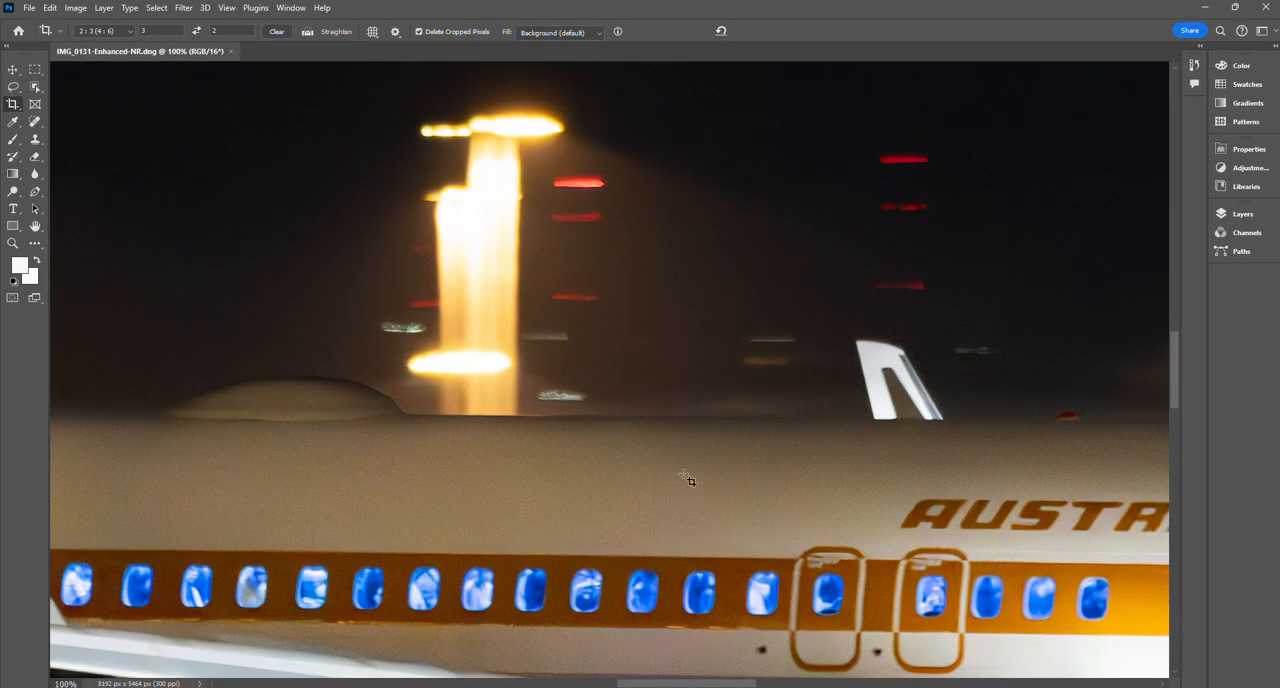
pyautogui.moveTo(669, 686); pyautogui.dragTo(493, 686)
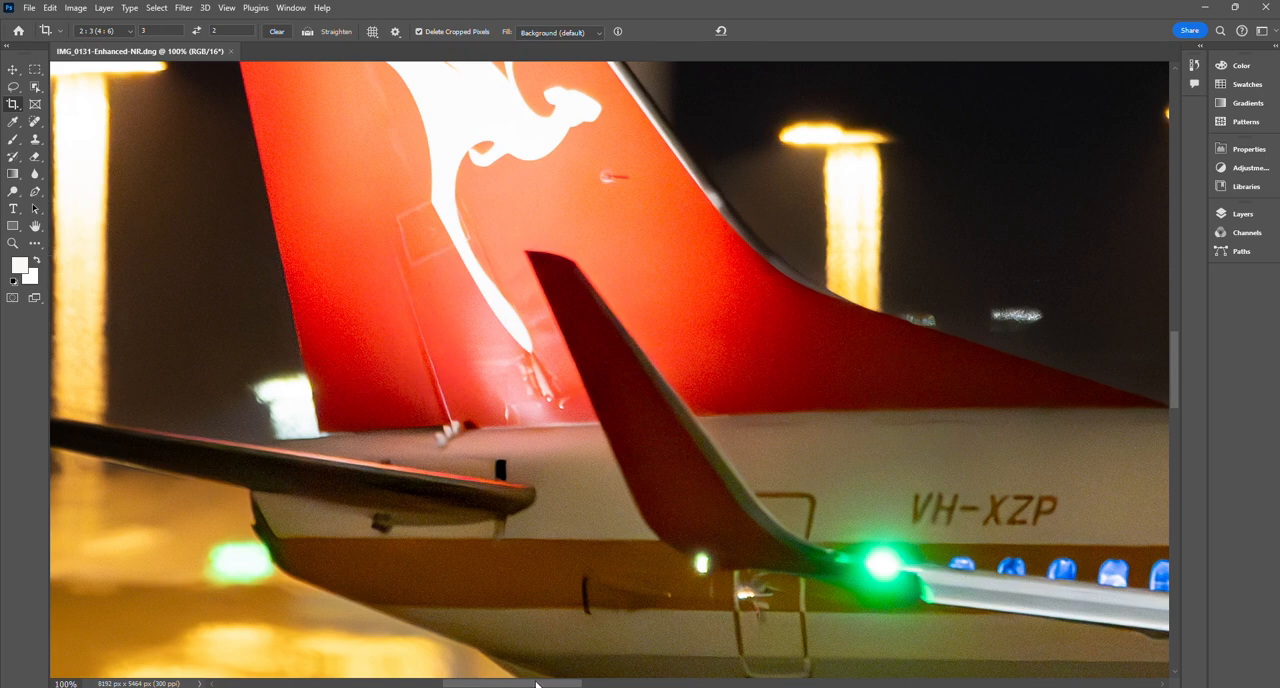
pyautogui.moveTo(536, 683); pyautogui.dragTo(930, 683)
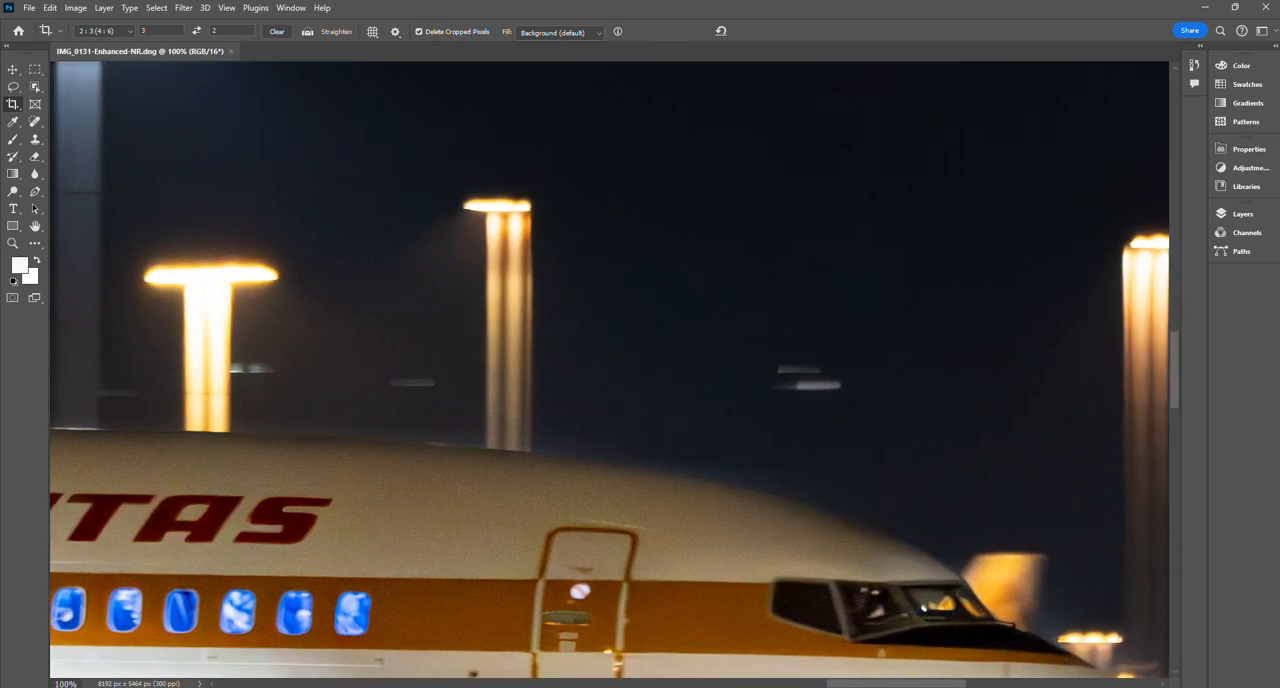
pyautogui.moveTo(930, 683); pyautogui.dragTo(923, 683)
pyautogui.scroll(-4, 752, 428)
pyautogui.scroll(-1, 752, 428)
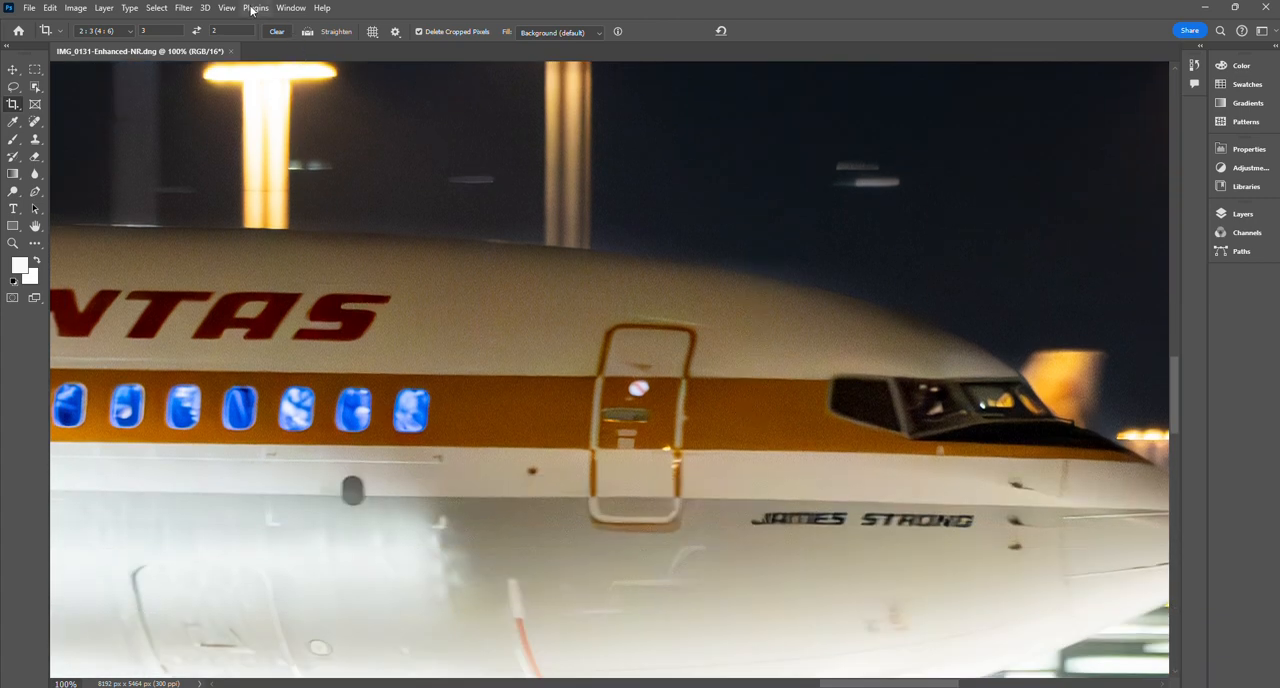
pyautogui.click(226, 8)
pyautogui.click(248, 131)
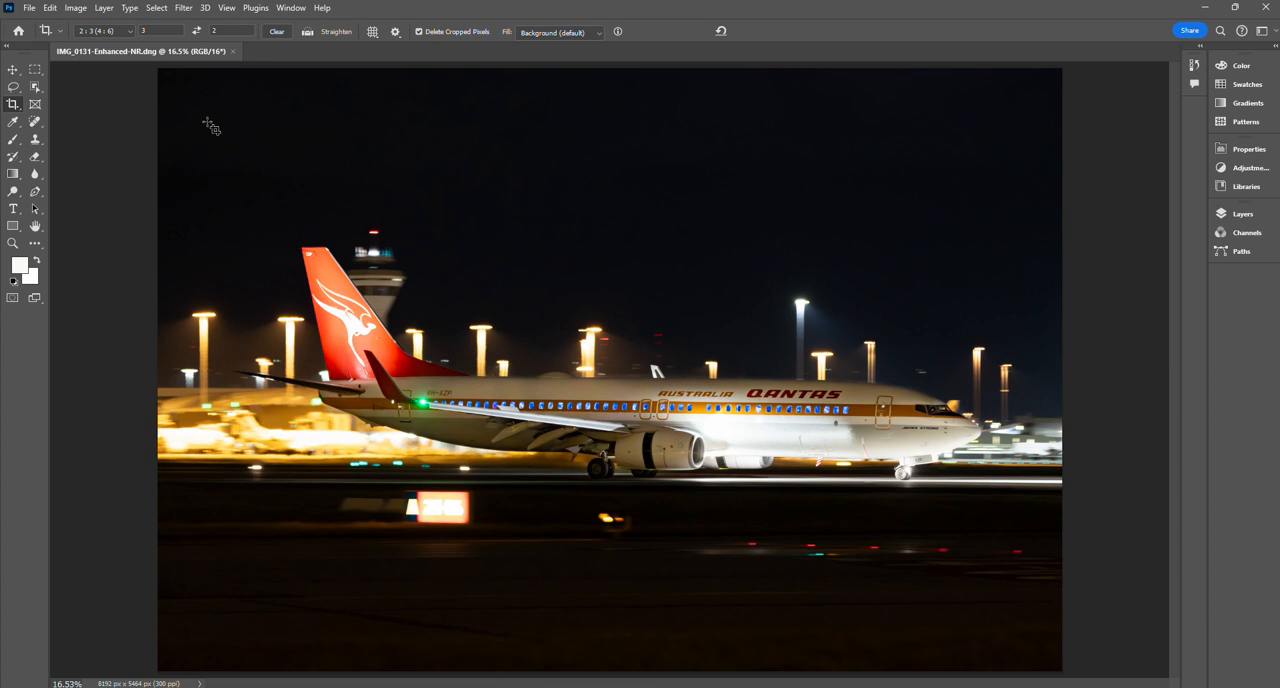
# - Crop the photo more tightly around the aircraft at a 2:3 ratio, to about 7008 × 4671 px
pyautogui.moveTo(212, 115); pyautogui.dragTo(995, 636)
pyautogui.moveTo(744, 558); pyautogui.dragTo(745, 592)
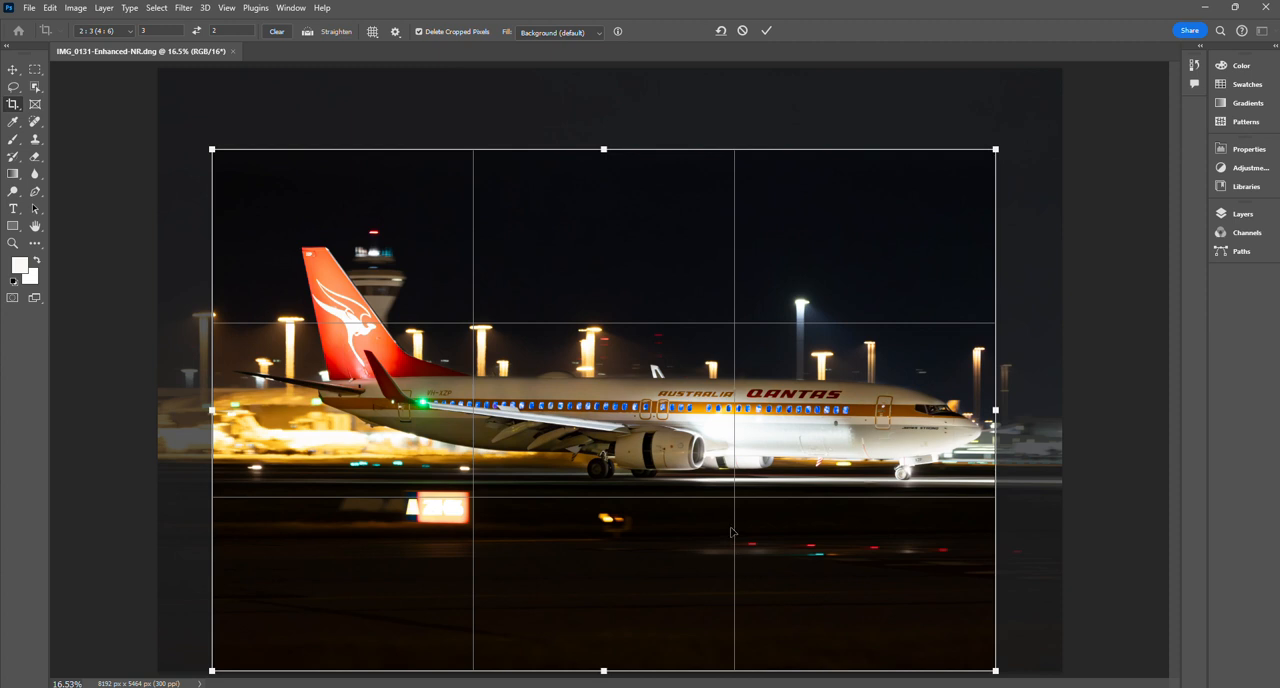
pyautogui.moveTo(731, 532); pyautogui.dragTo(731, 538)
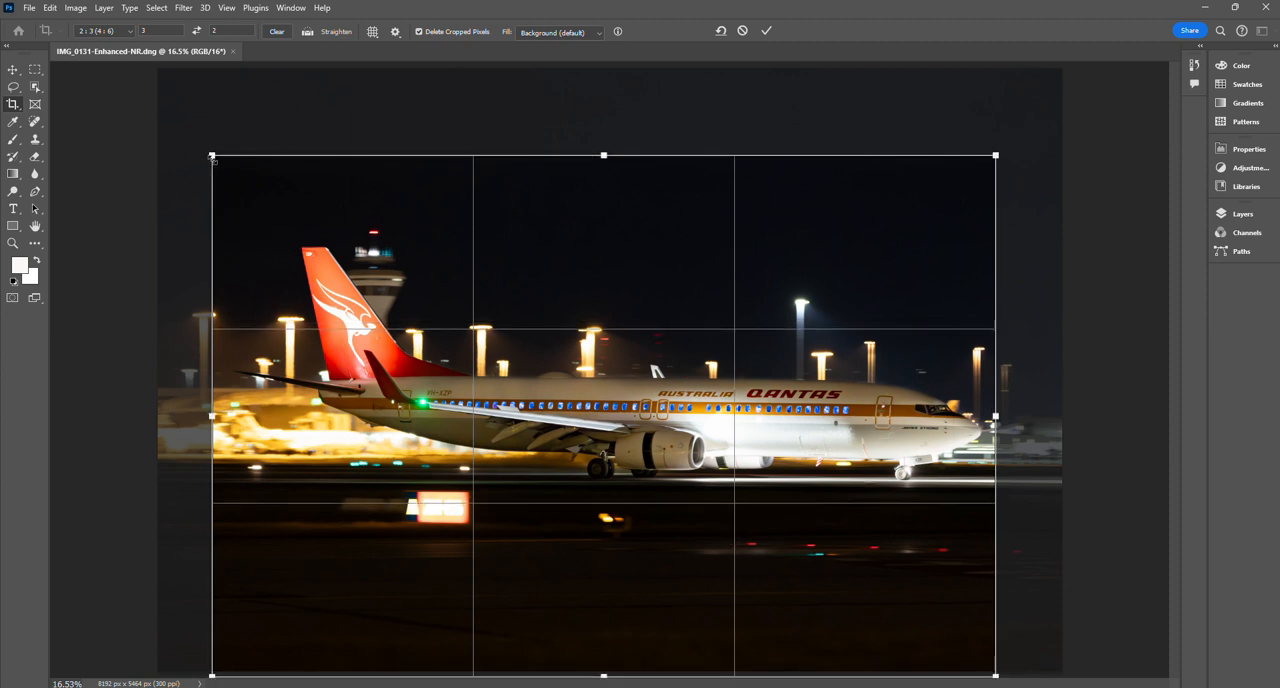
pyautogui.moveTo(212, 157); pyautogui.dragTo(223, 157)
pyautogui.moveTo(671, 507); pyautogui.dragTo(671, 508)
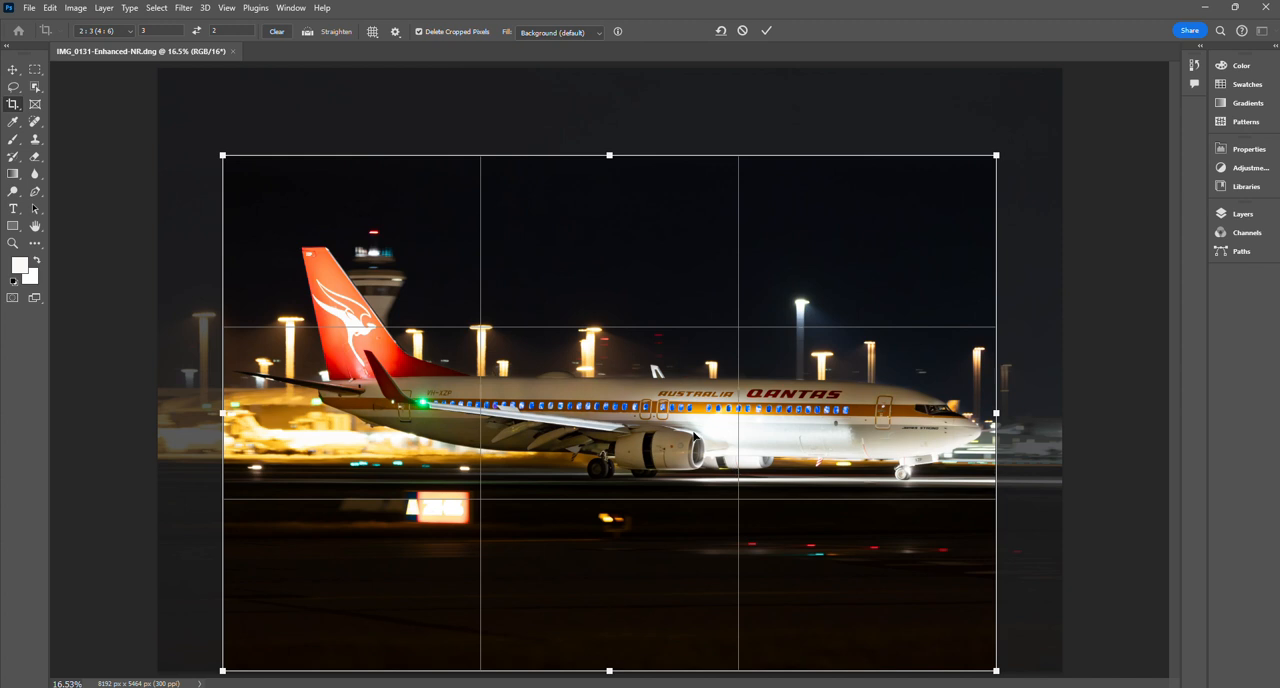
pyautogui.press('Return')
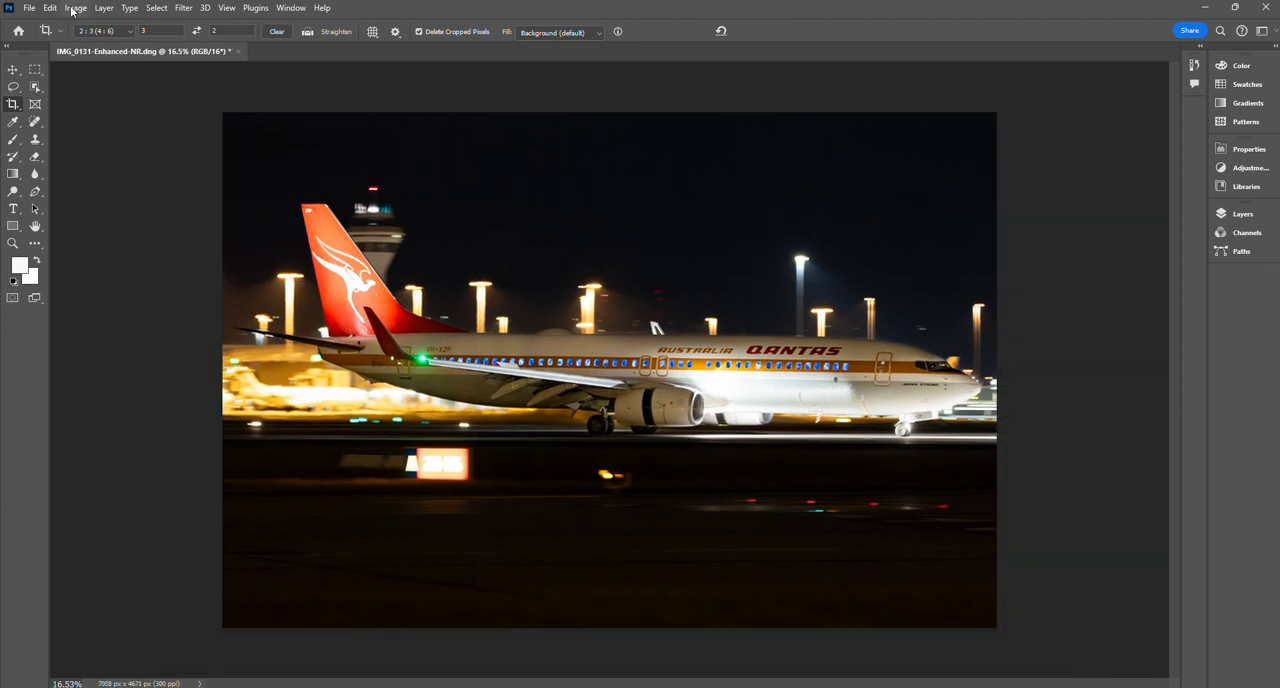
# - Sharpen the cropped photo with Unsharp Mask at amount 250%, radius 0.2 pixels and threshold 0
pyautogui.click(73, 9)
pyautogui.moveTo(184, 8)
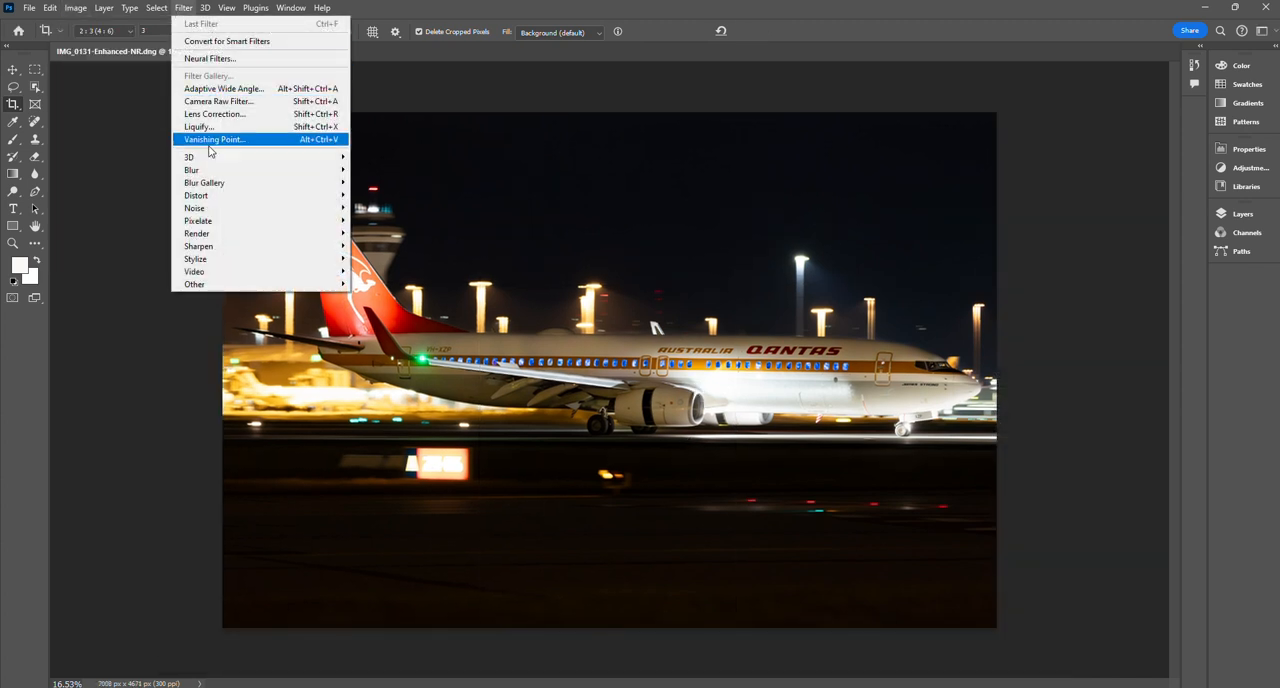
pyautogui.moveTo(229, 246)
pyautogui.click(390, 297)
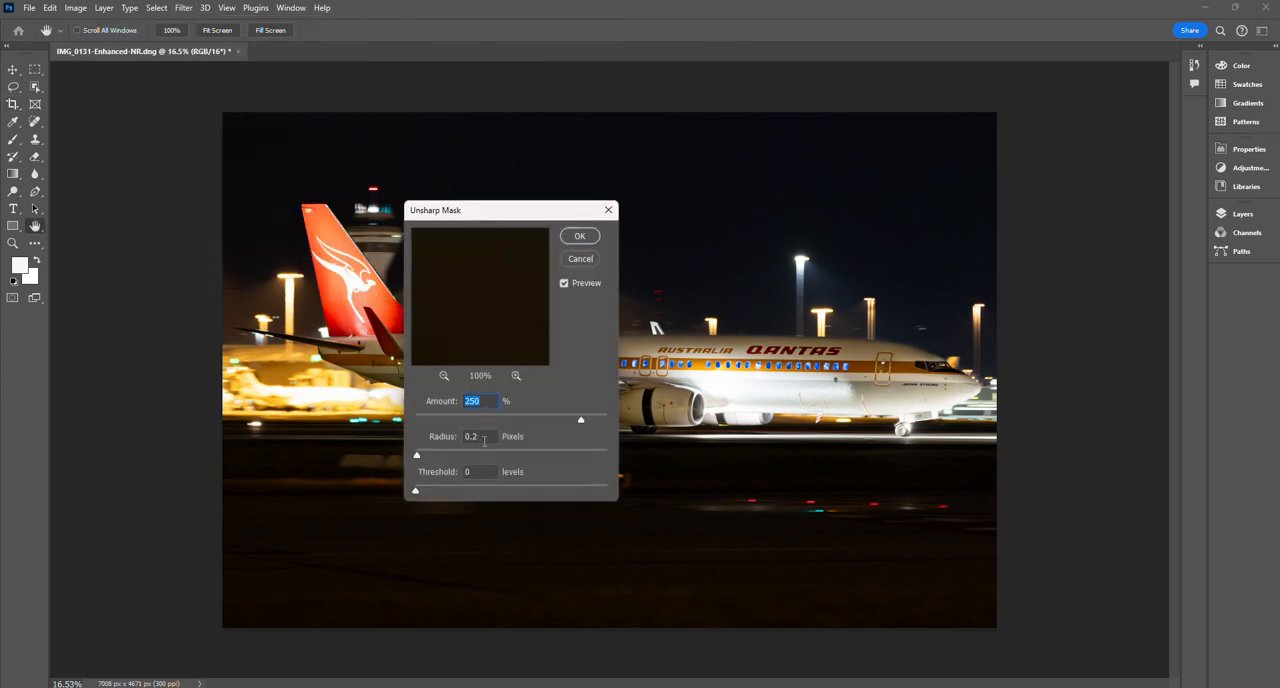
pyautogui.click(580, 236)
pyautogui.press('c')
# - Resize the image to 1600 pixels wide, keeping its proportions
pyautogui.click(75, 7)
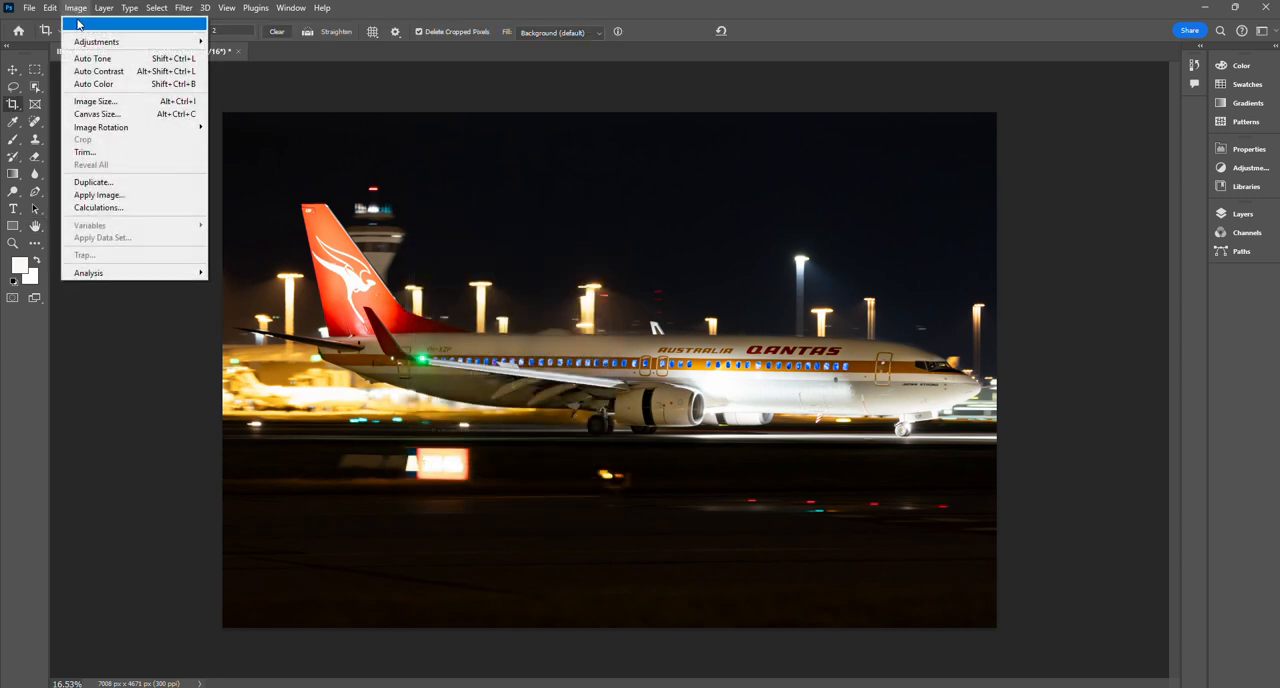
pyautogui.click(91, 98)
pyautogui.write('1600')
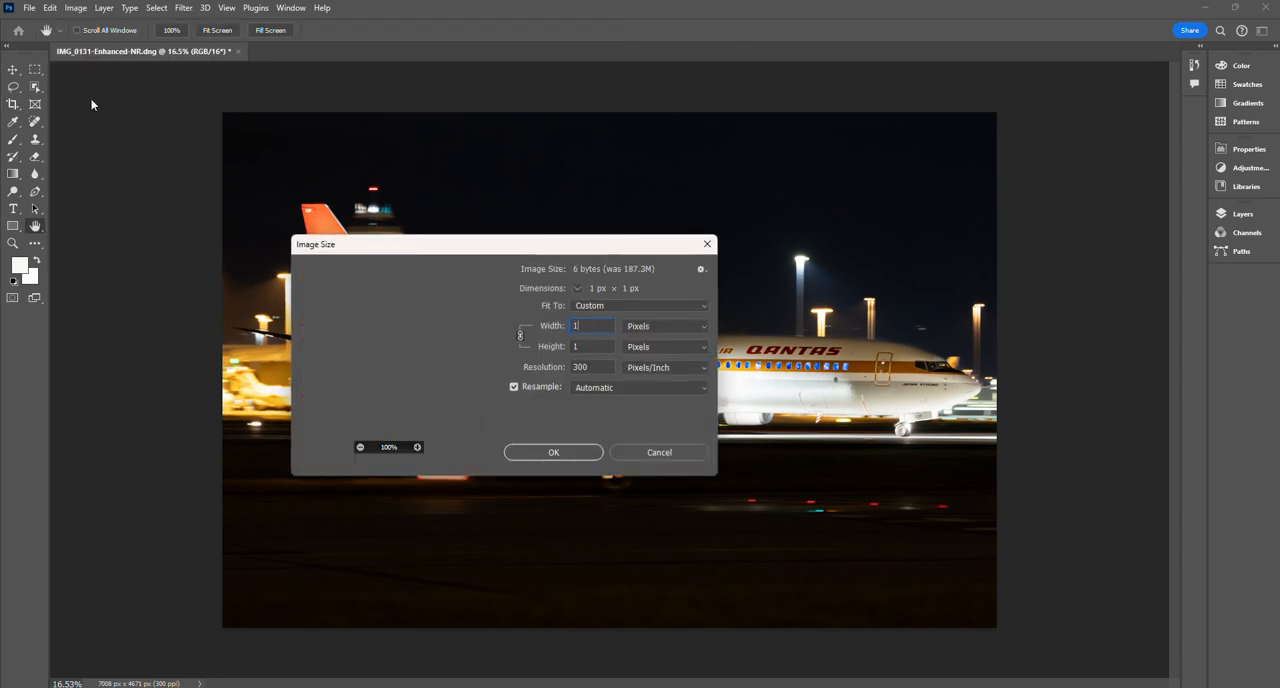
pyautogui.click(573, 454)
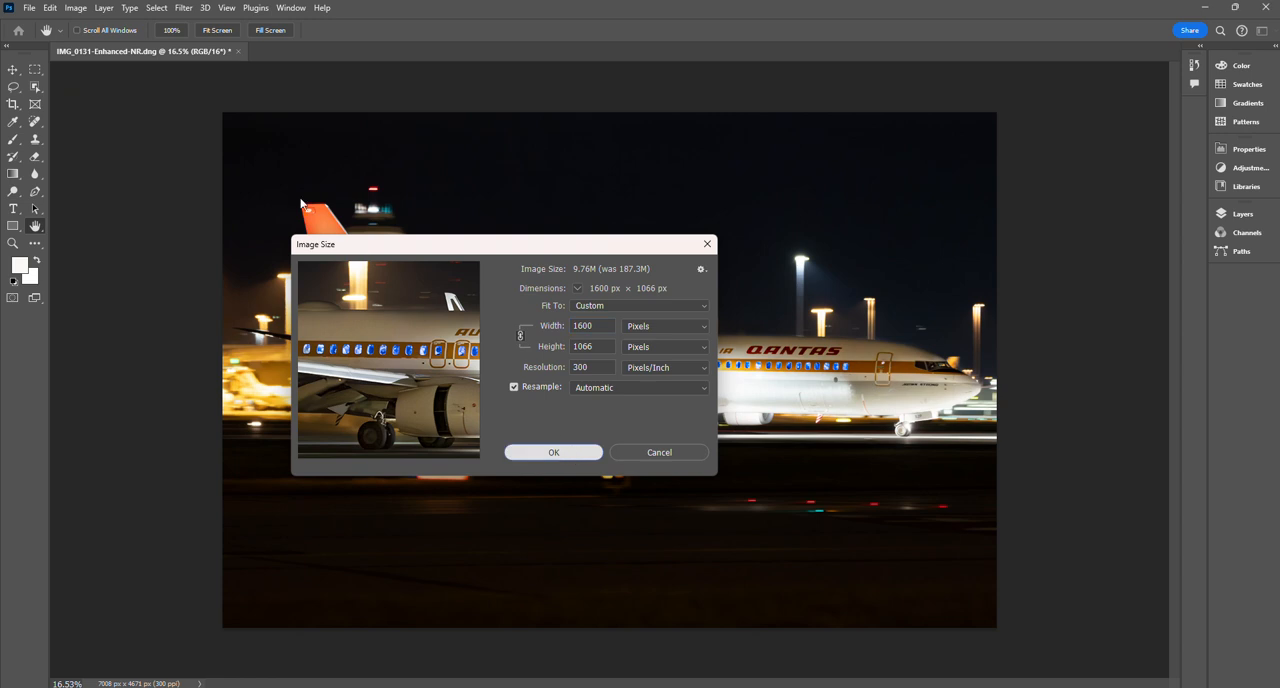
pyautogui.press('c')
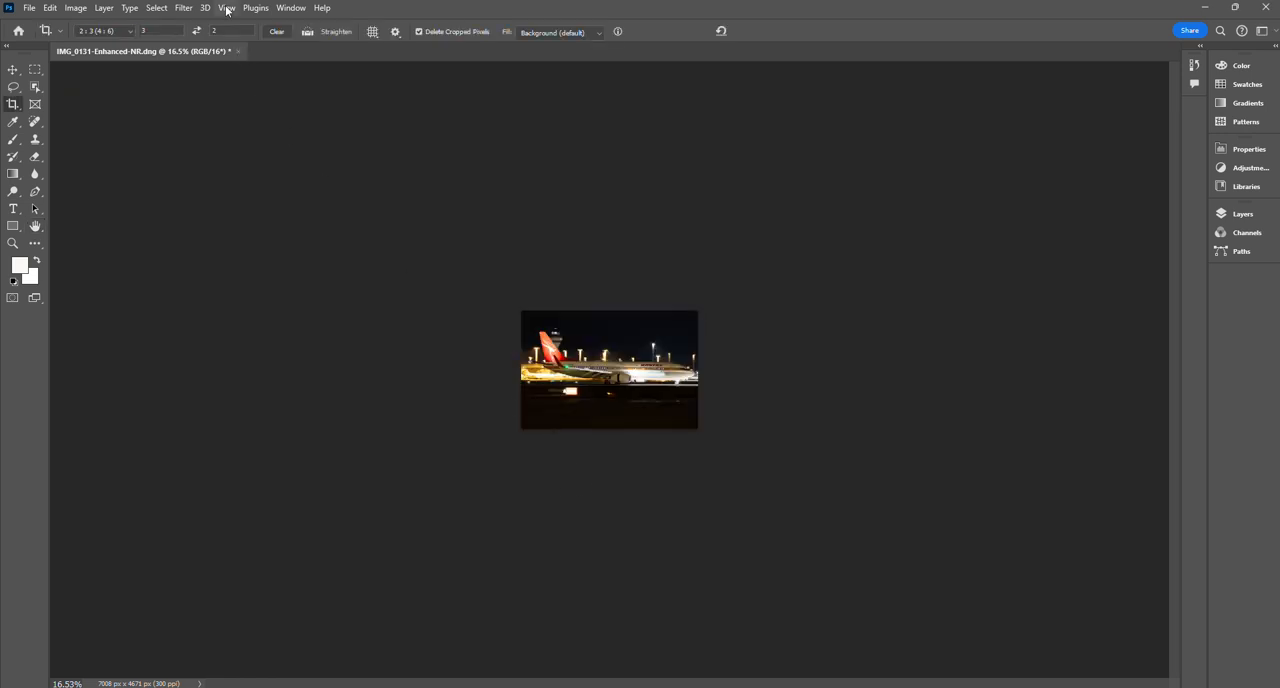
# - Display the resized image at 100% and reapply the last Unsharp Mask filter twice
pyautogui.click(226, 8)
pyautogui.click(241, 161)
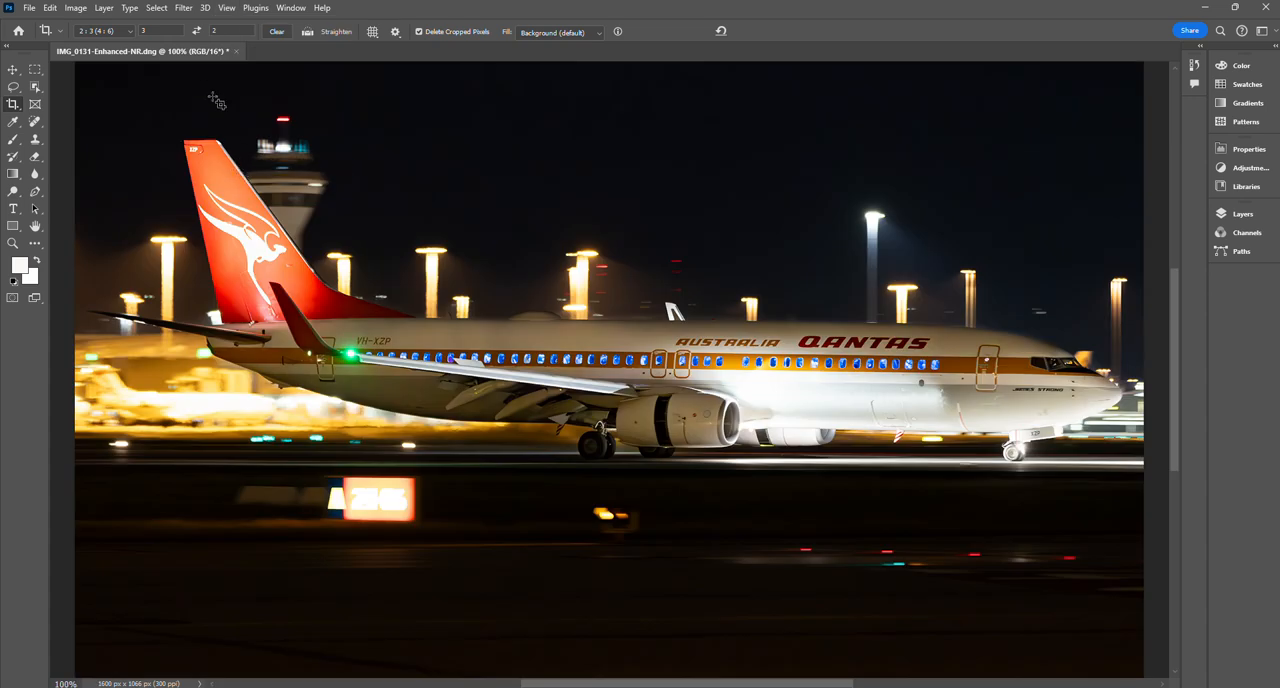
pyautogui.click(184, 8)
pyautogui.click(188, 25)
pyautogui.click(184, 8)
pyautogui.click(190, 24)
pyautogui.moveTo(679, 685)
pyautogui.mouseDown()
pyautogui.moveTo(698, 685)
pyautogui.moveTo(685, 685)
pyautogui.mouseUp()
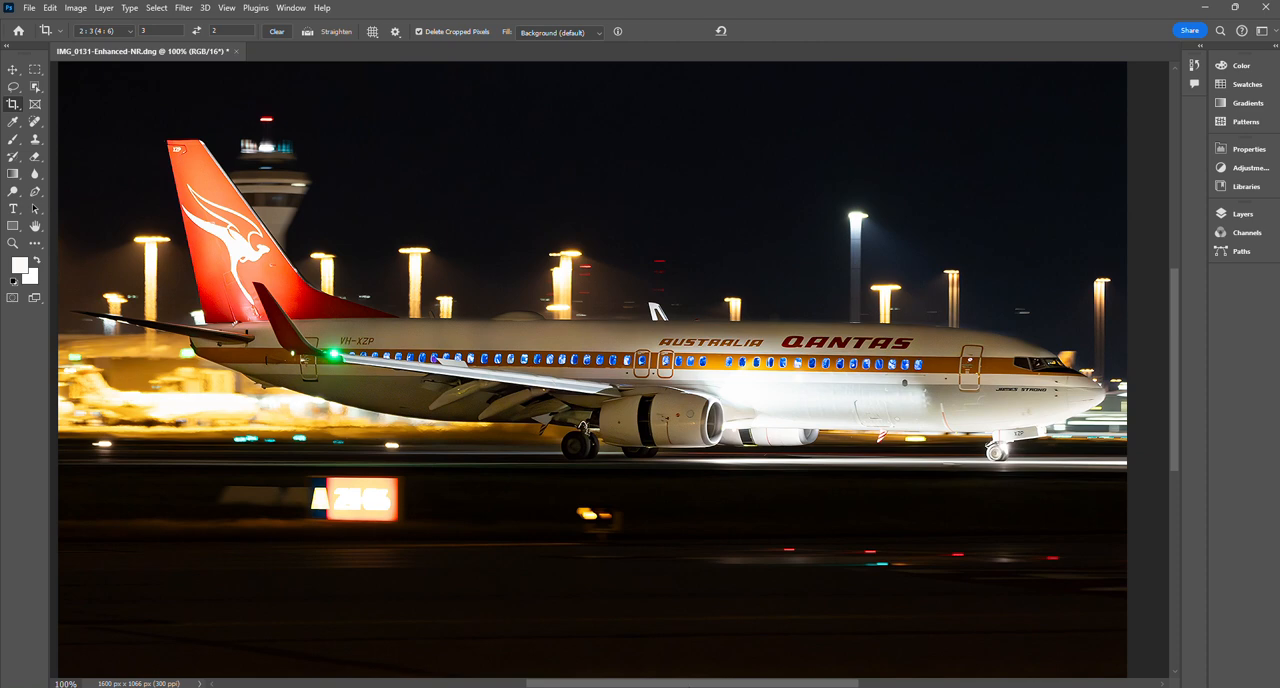